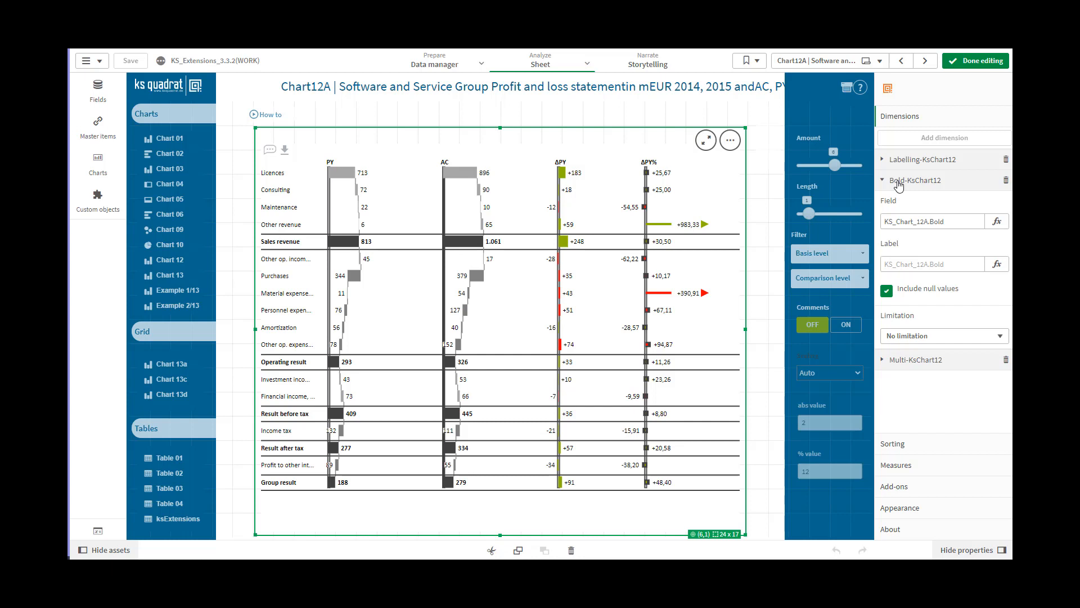
Examine the Bold and Multi dimension settings and the expressions of the chart's two measures
left_click(899, 183)
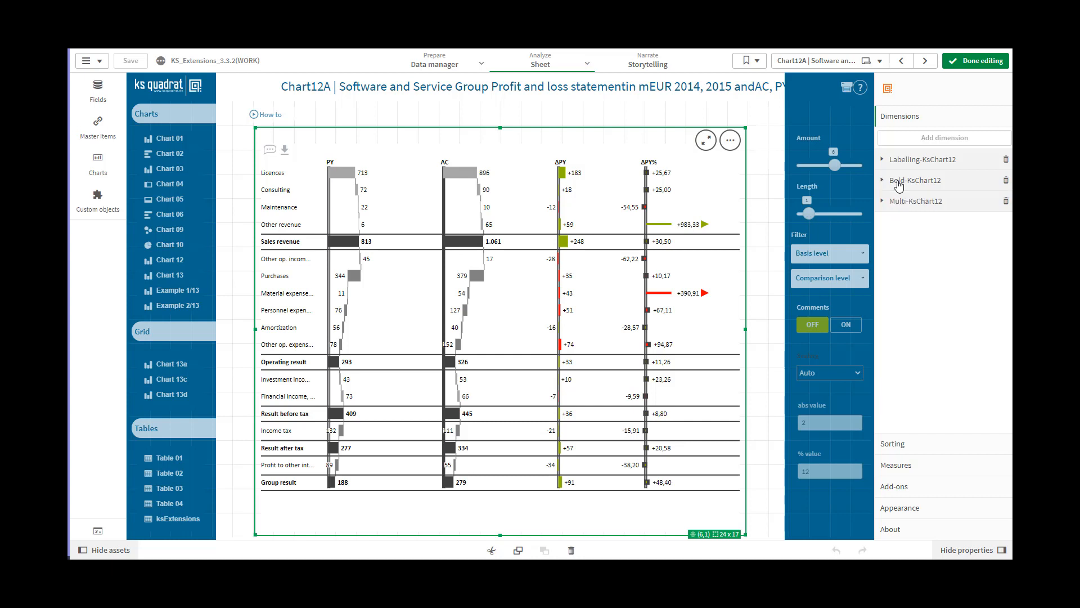
left_click(899, 204)
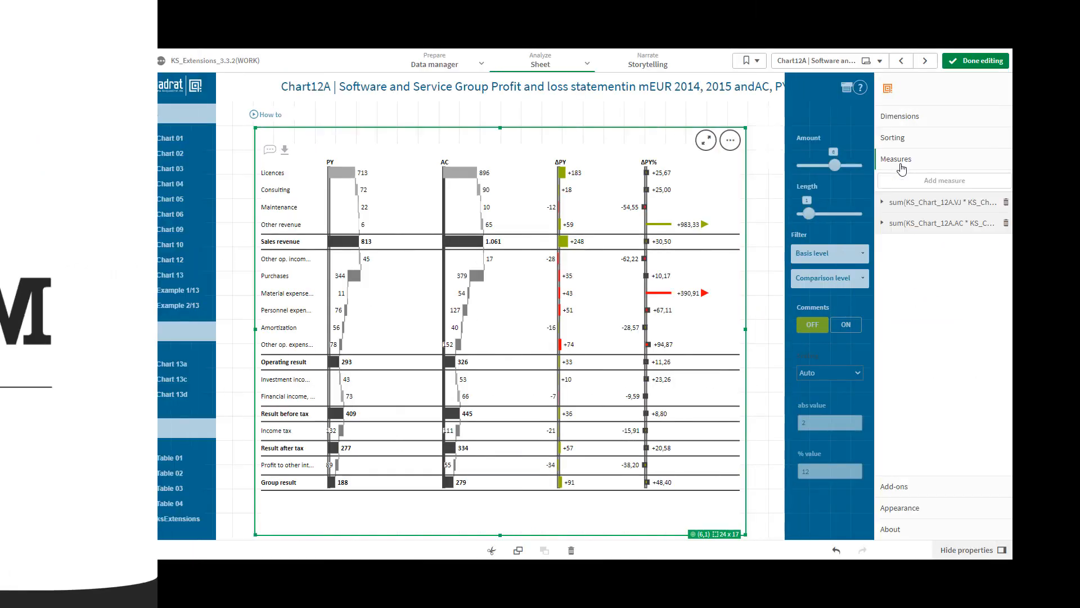
left_click(895, 202)
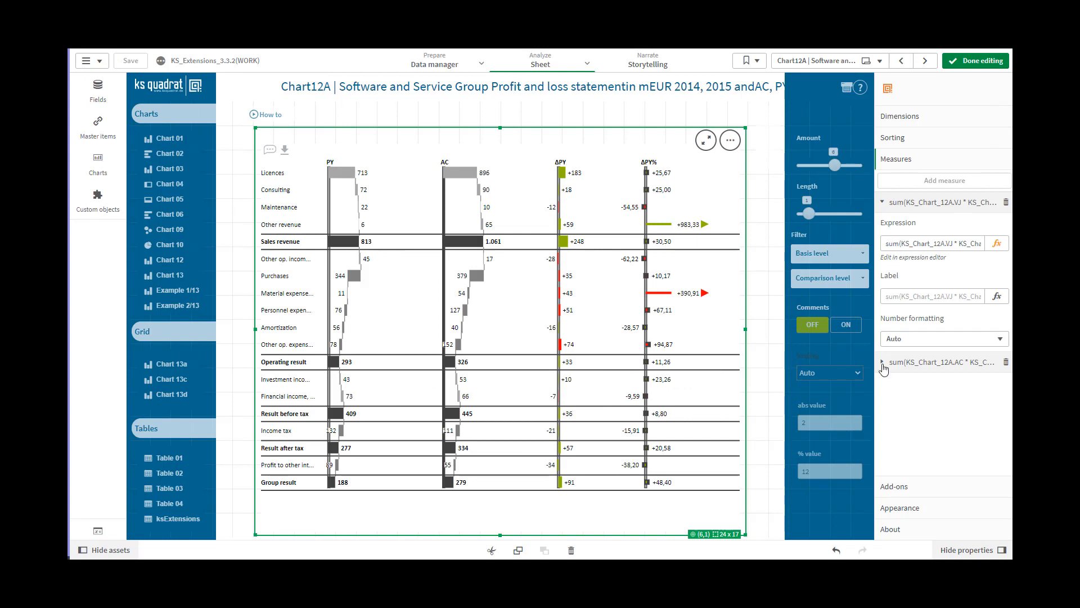
left_click(882, 363)
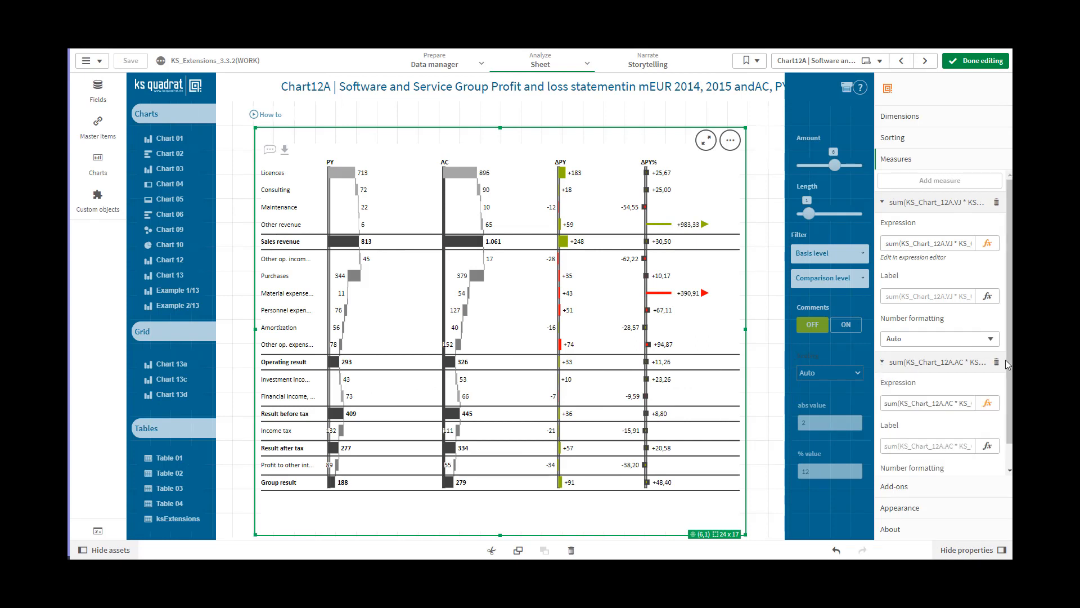
left_click_drag(1008, 368, 1011, 396)
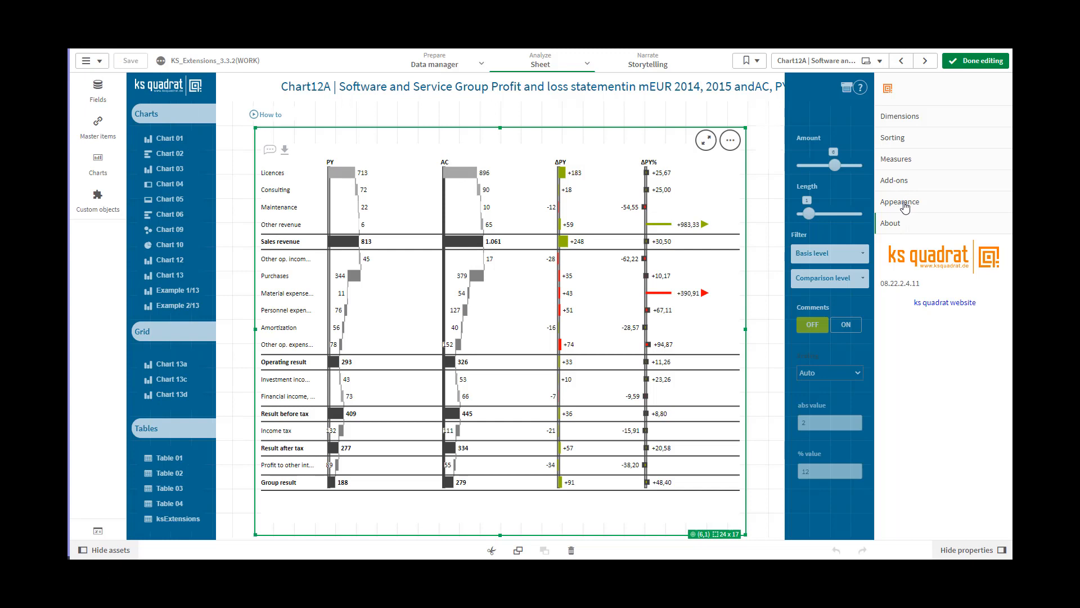
Open the chart's appearance settings and look at the options for the first and second line types
left_click(901, 202)
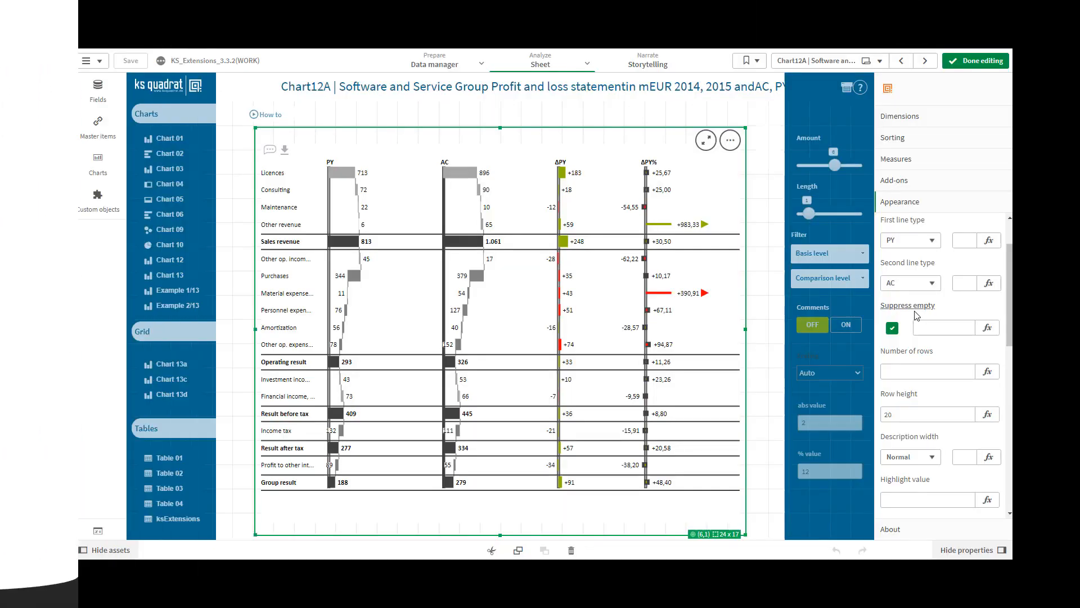
left_click(932, 248)
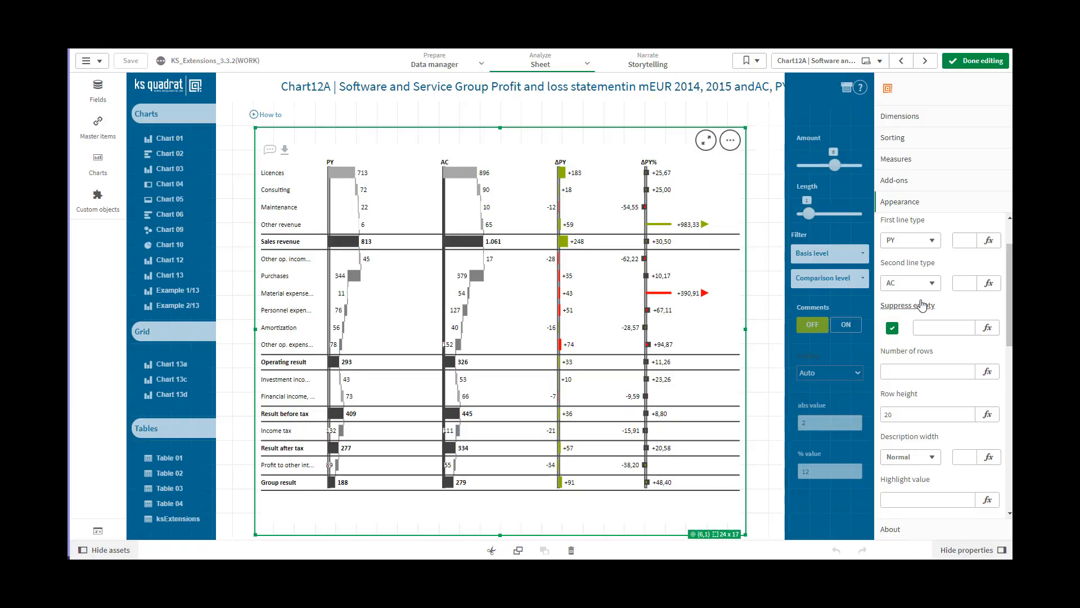
left_click(934, 284)
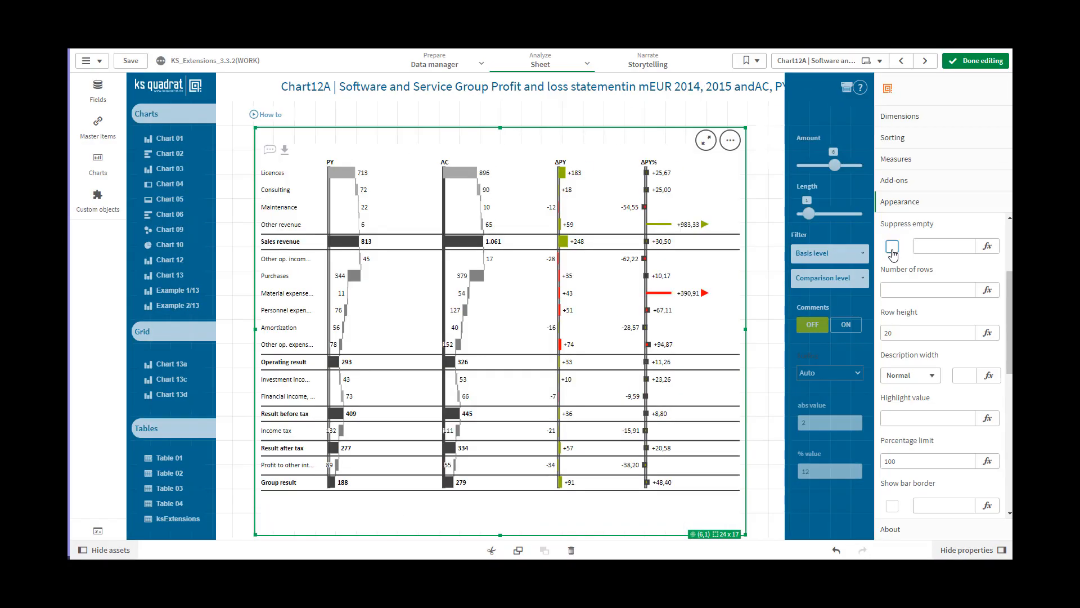
Enable Suppress empty for the chart and set its override value to 1
left_click(892, 248)
left_click(931, 249)
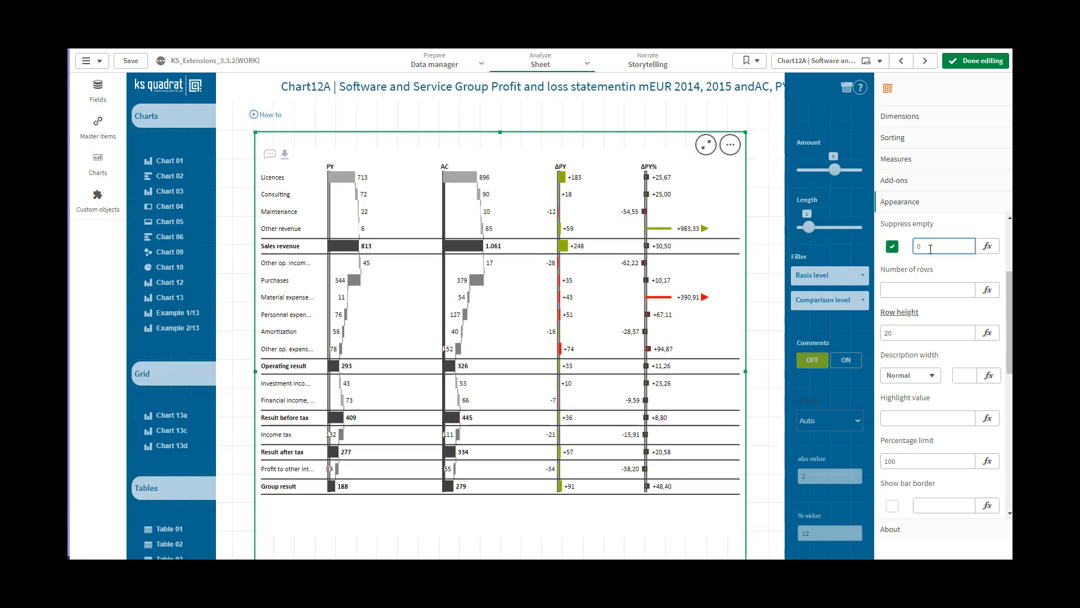
double_click(918, 247)
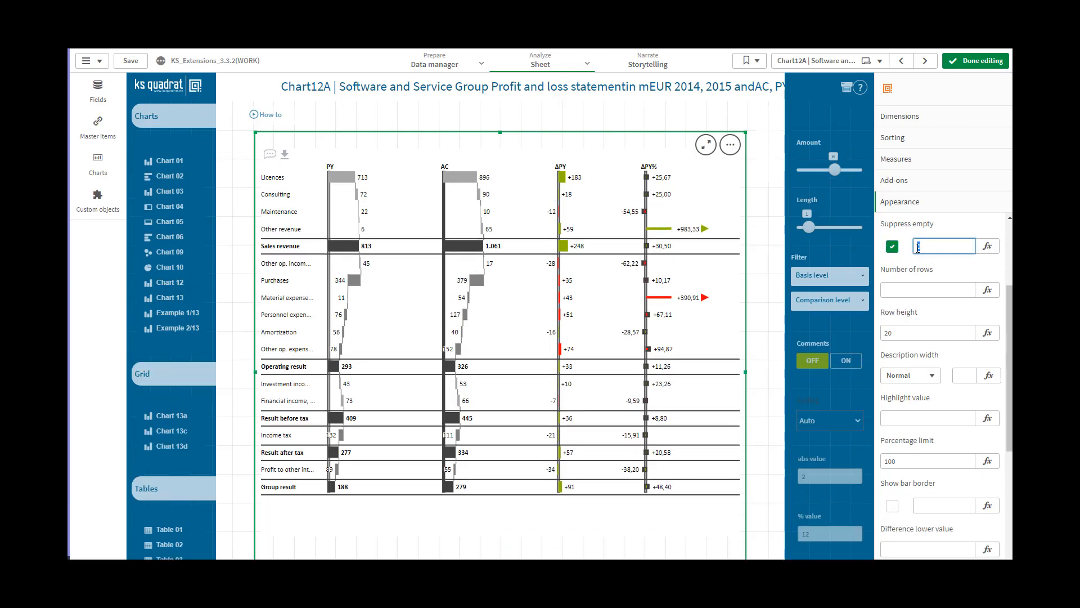
type("1")
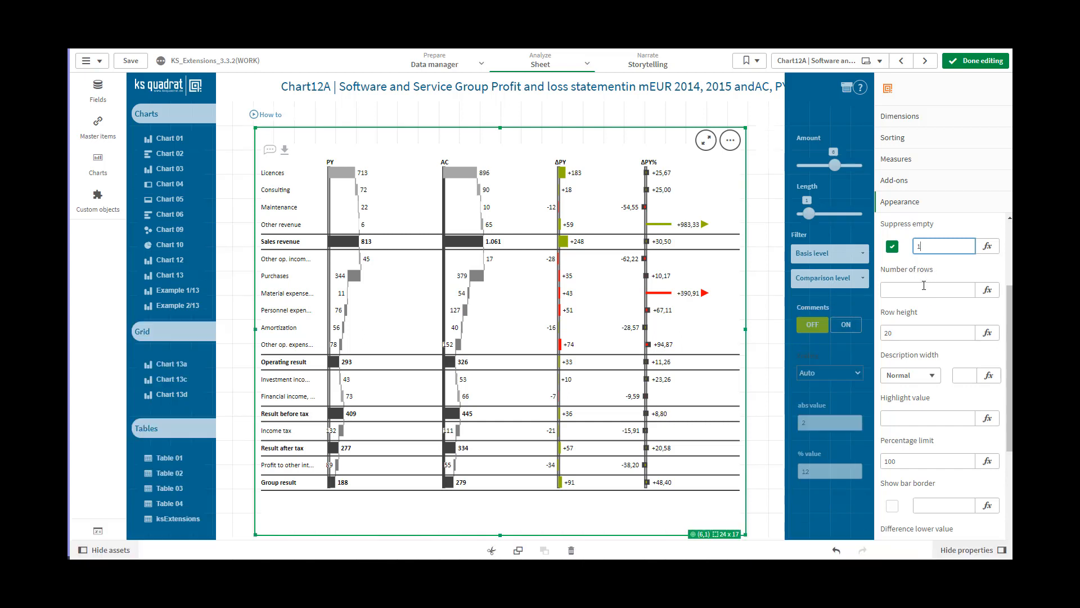
Try limiting the chart's number of rows to 10, and clear the limit again
left_click(924, 285)
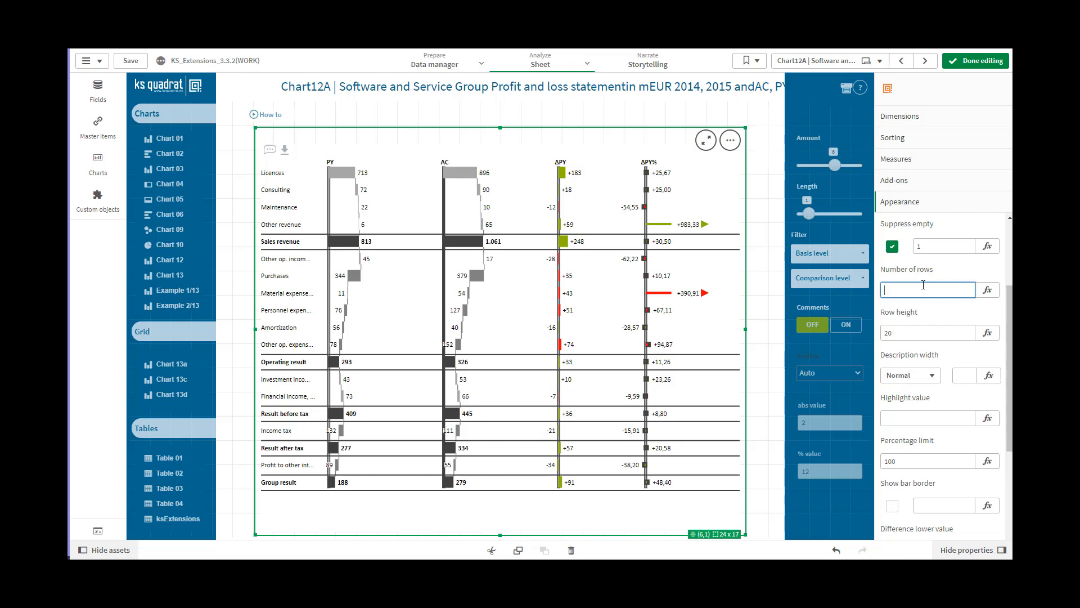
type("10")
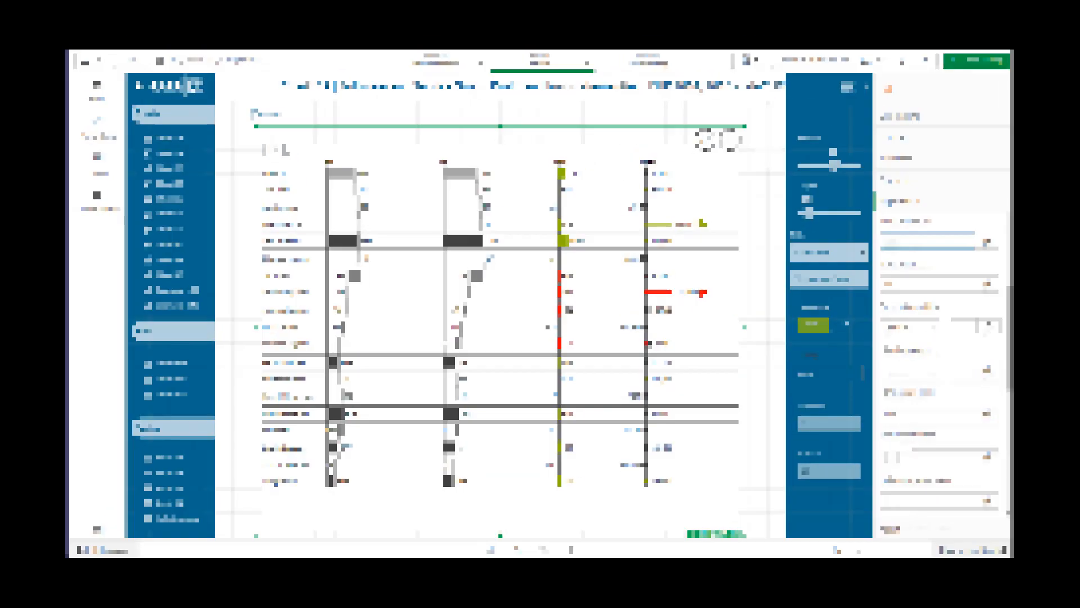
left_click(917, 285)
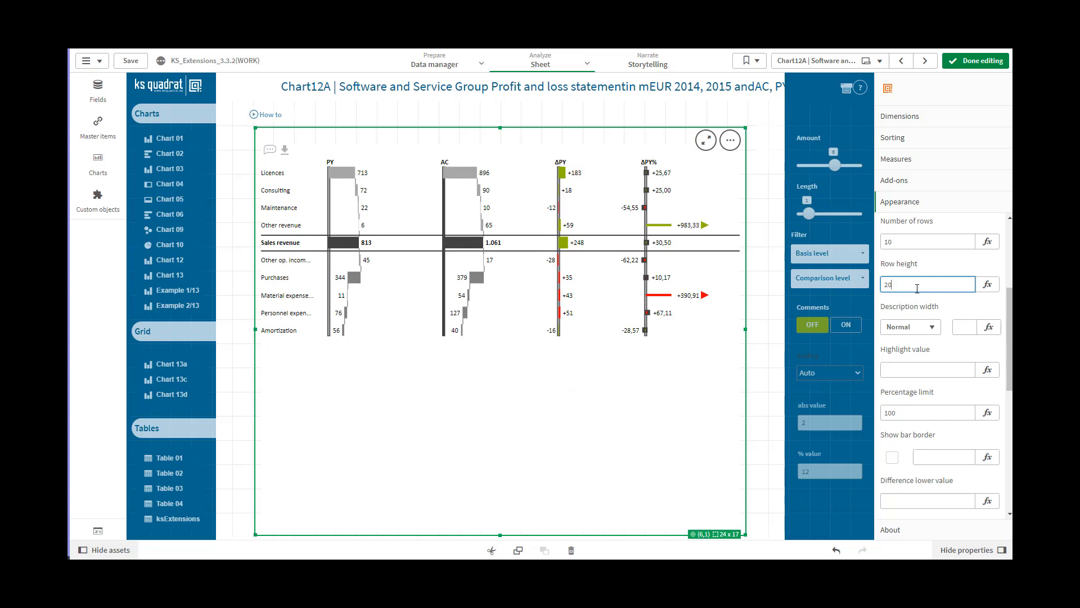
left_click(906, 243)
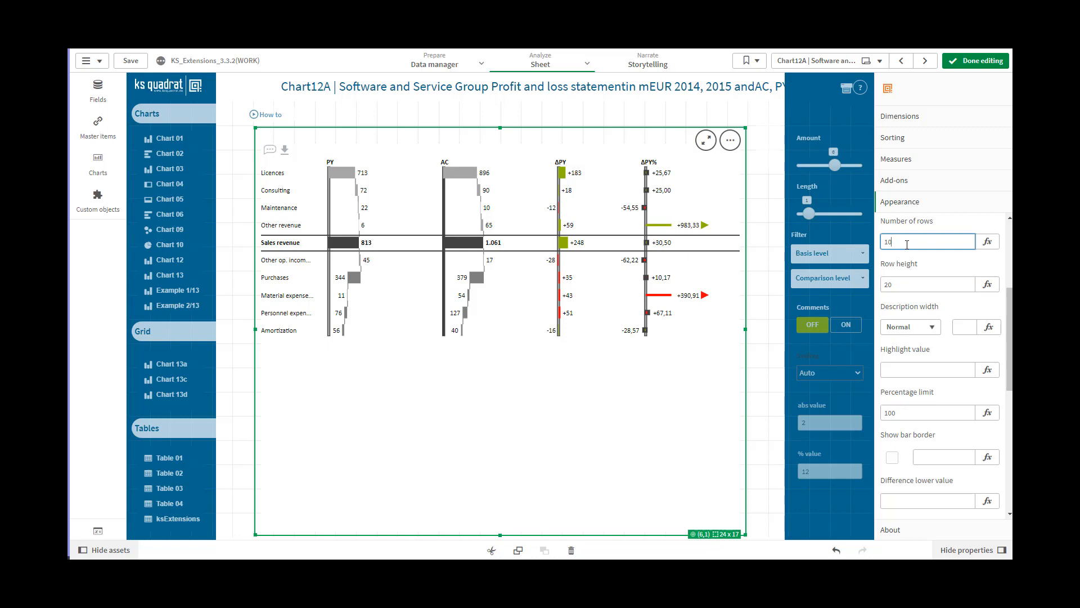
left_click(908, 282)
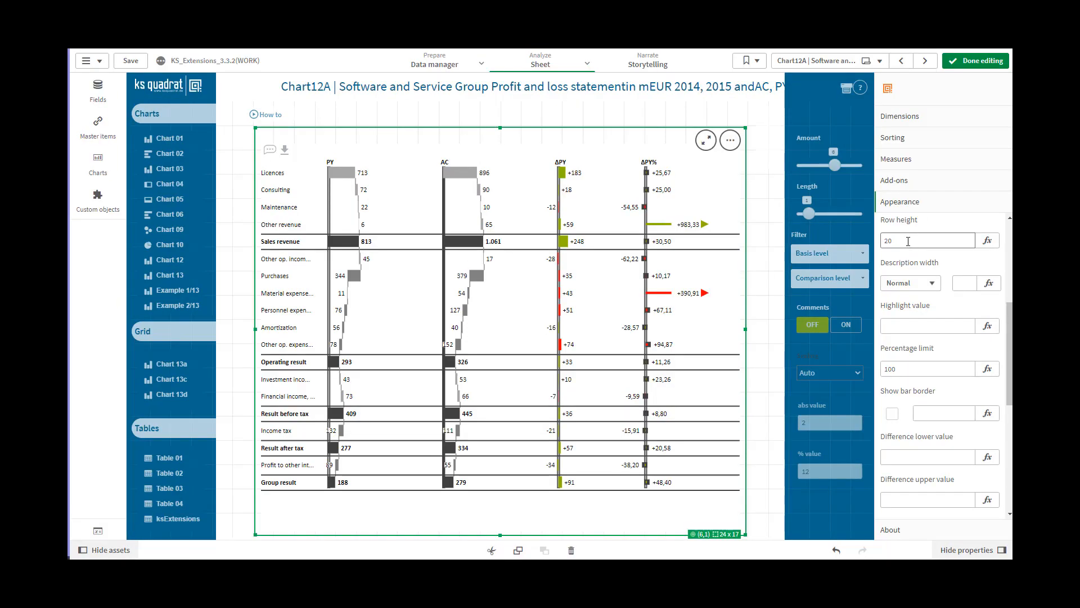
Set the chart's row height to 25
left_click(908, 240)
key("BackSpace")
type("5")
left_click(962, 282)
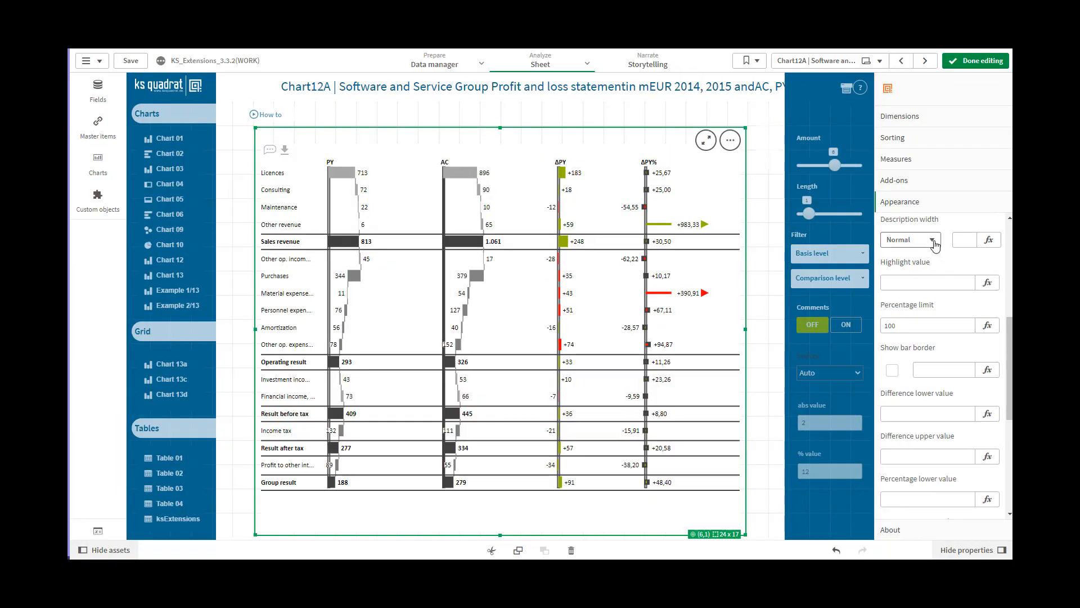
Try the Small and Normal description widths, and set the description width to Large
left_click(932, 241)
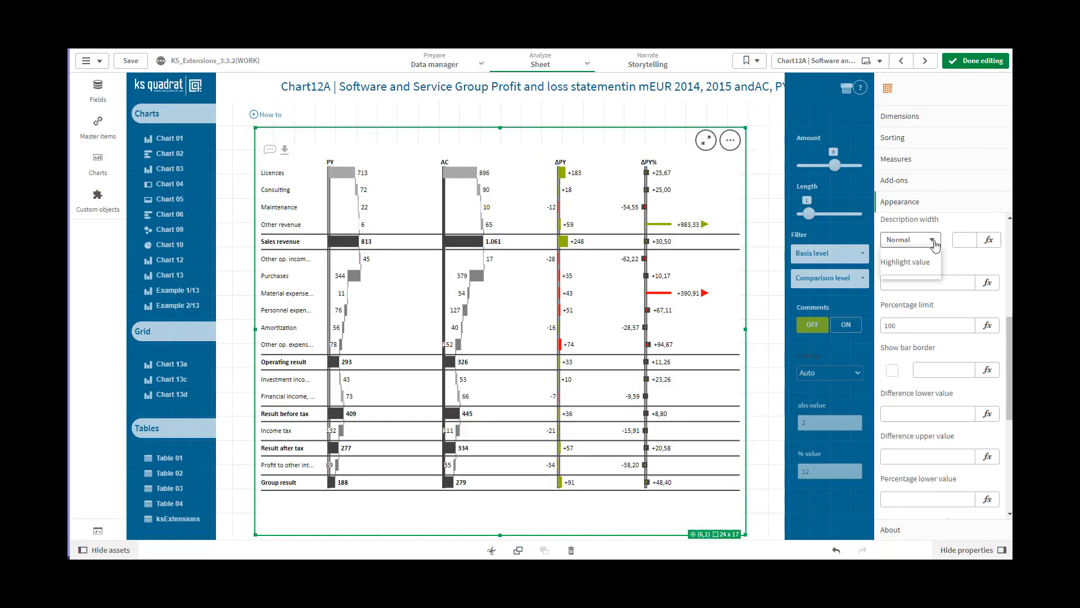
left_click(909, 255)
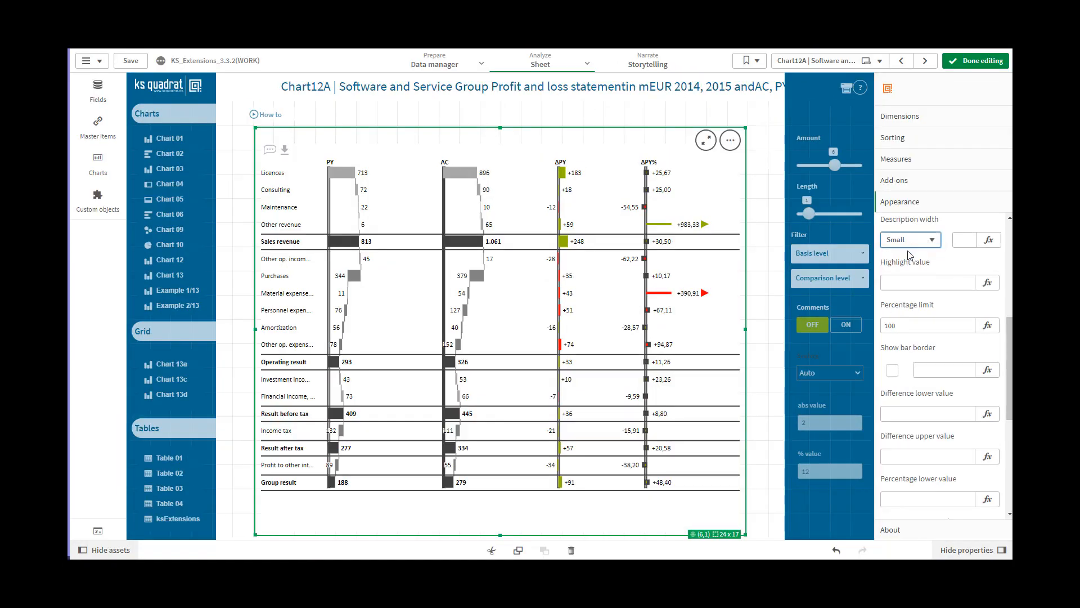
left_click(937, 244)
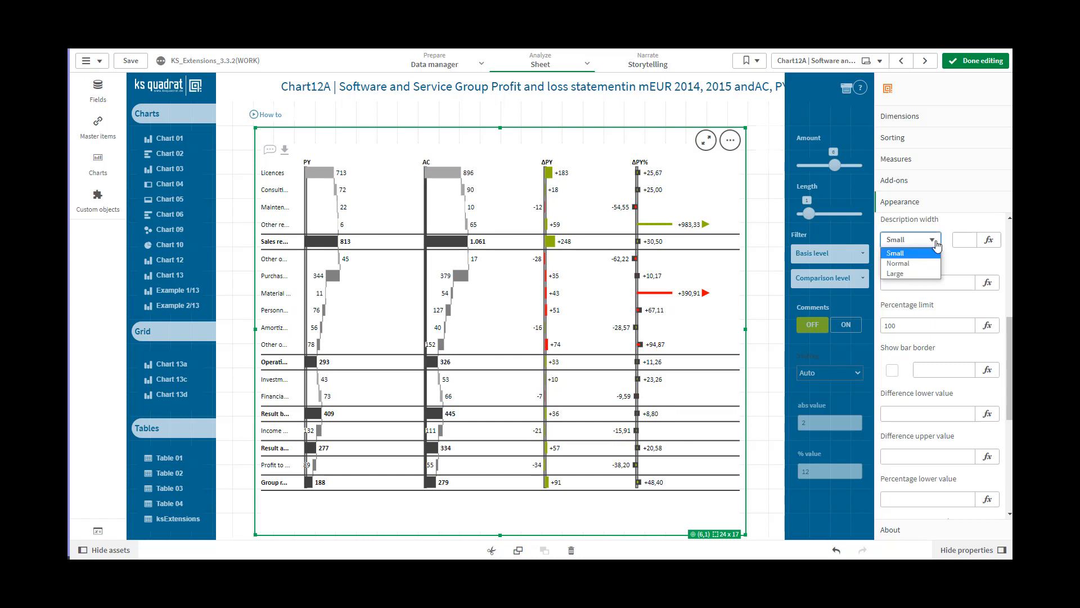
left_click(911, 265)
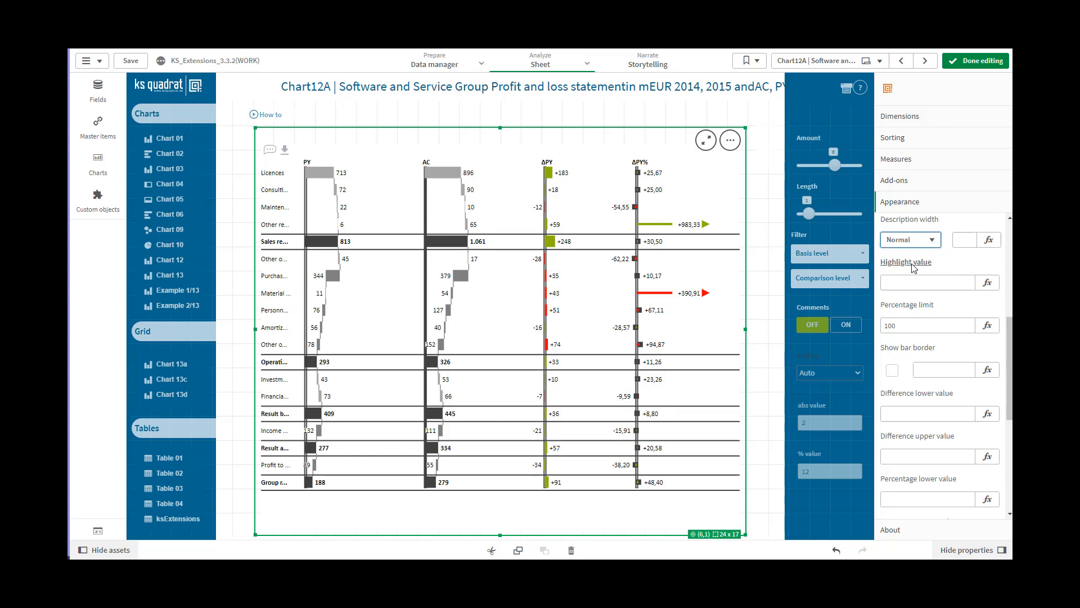
left_click(937, 243)
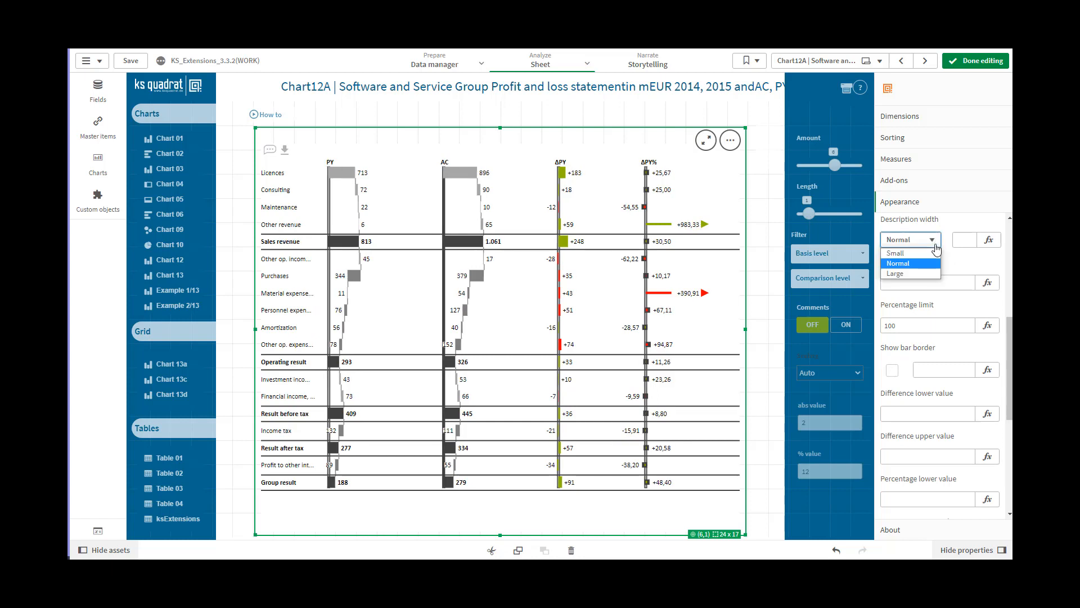
left_click(923, 274)
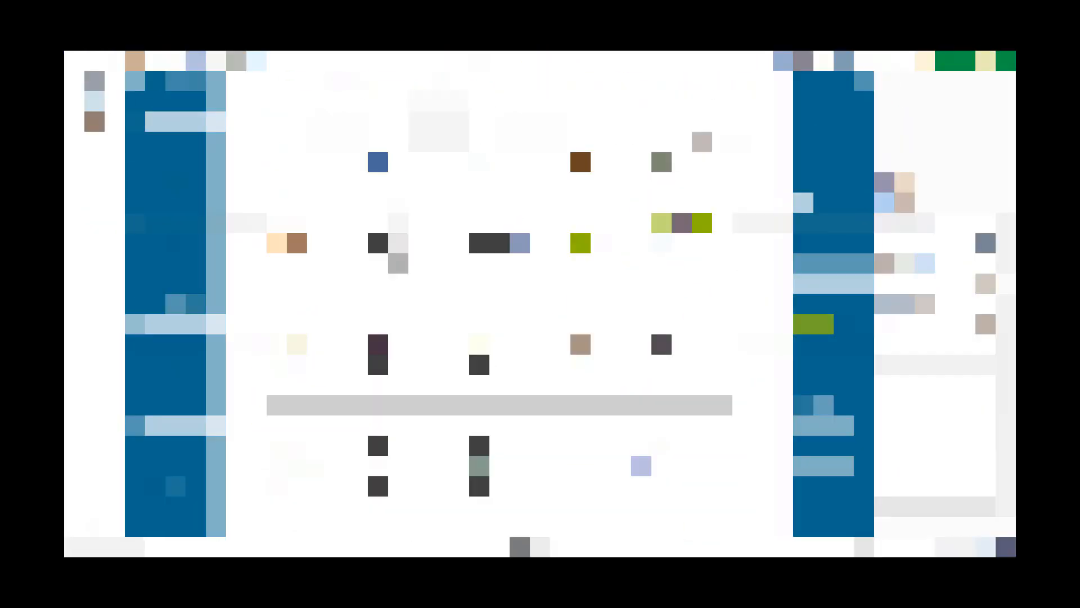
Set the chart's highlight value to 713
scroll(962, 286, "down", 1)
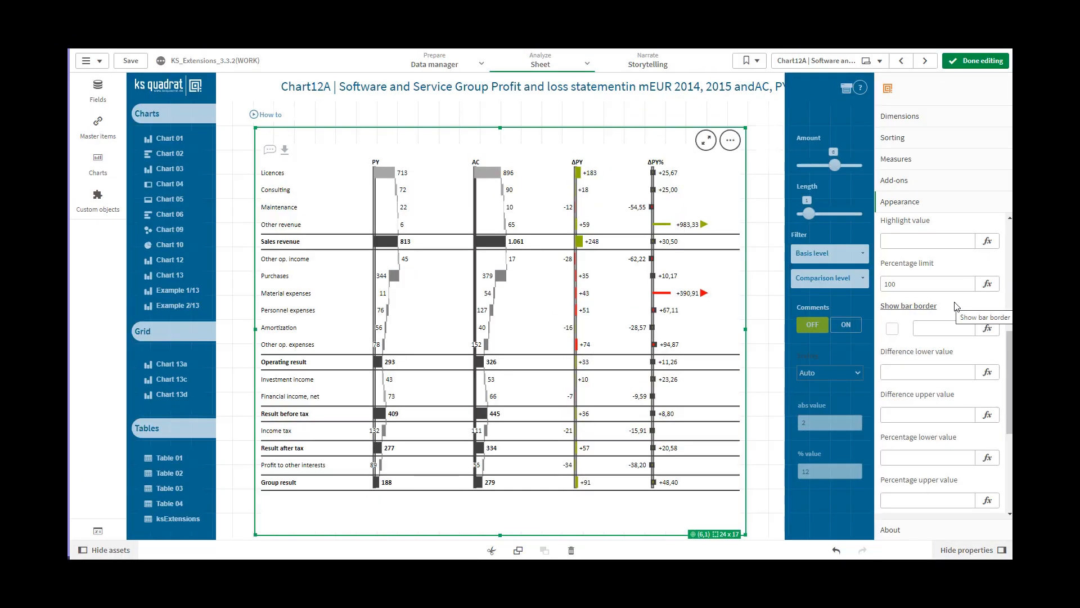
left_click(891, 241)
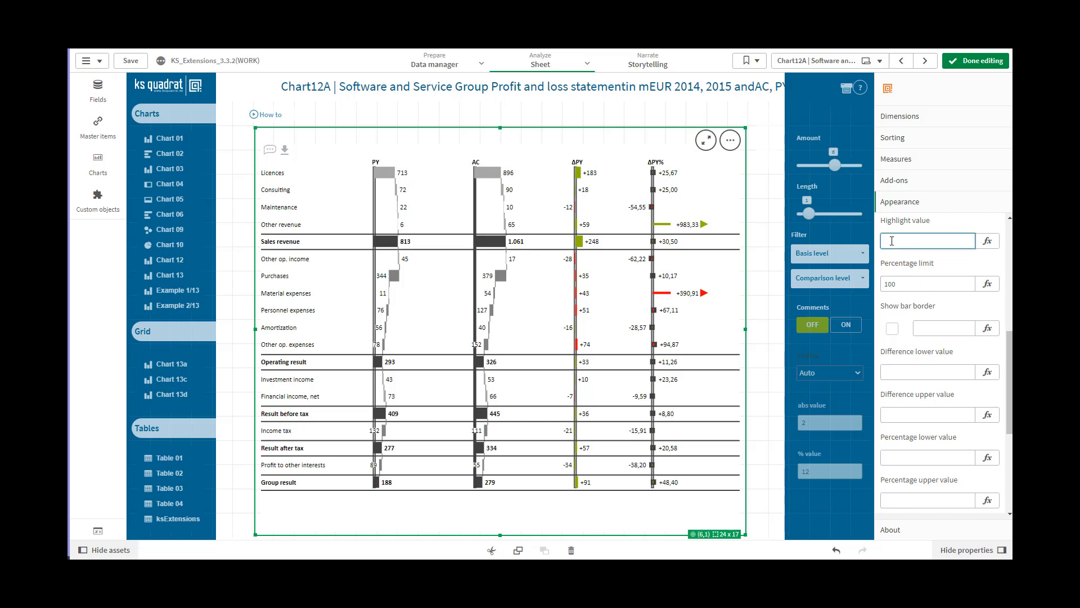
left_click(957, 306)
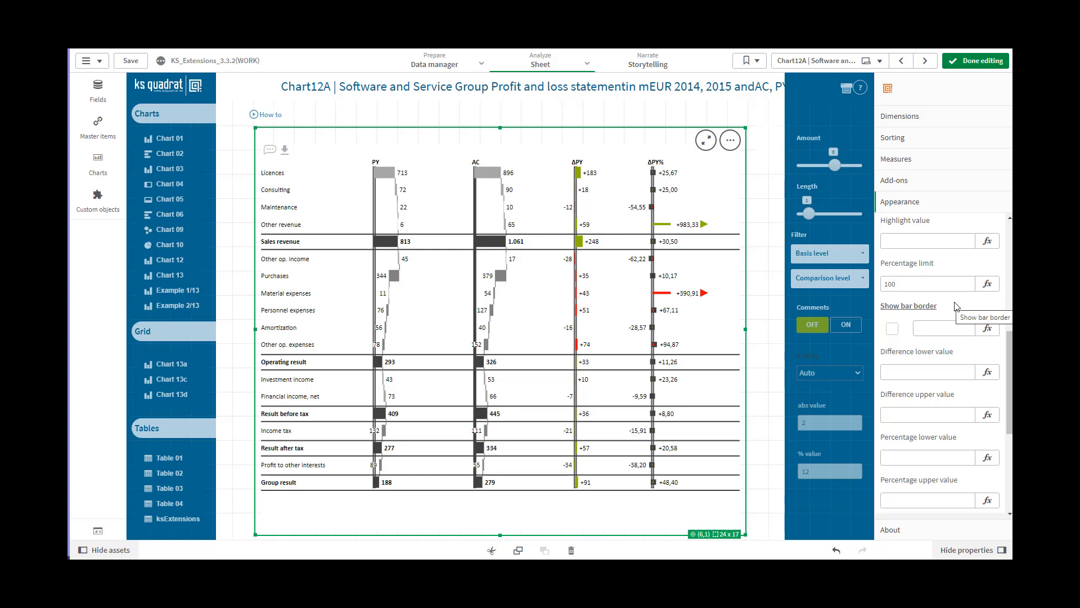
left_click(892, 241)
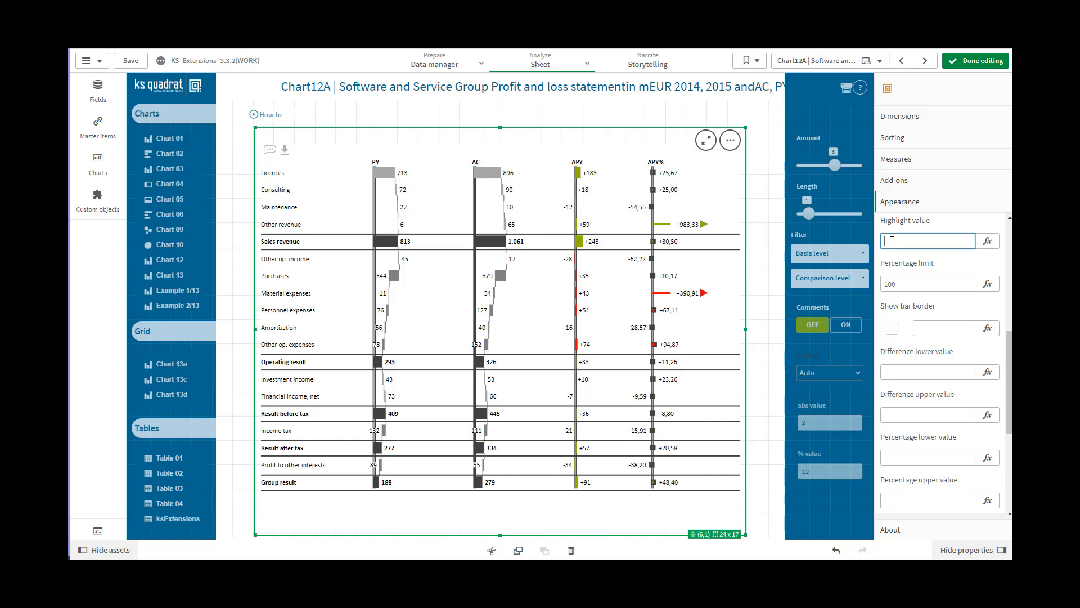
type("713")
left_click(915, 283)
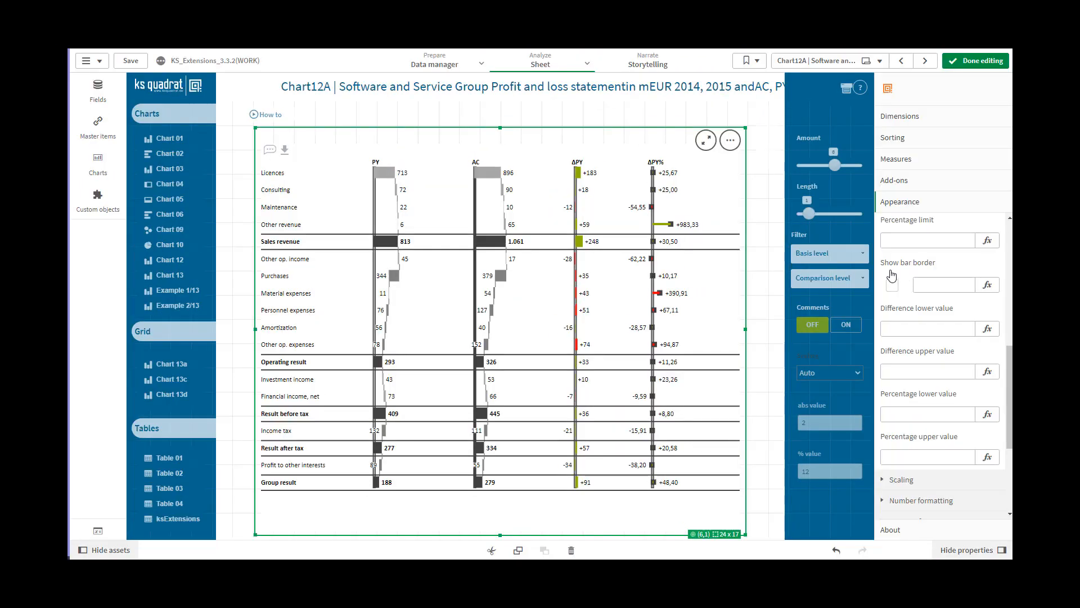
Set the percentage limit to 100
left_click(896, 242)
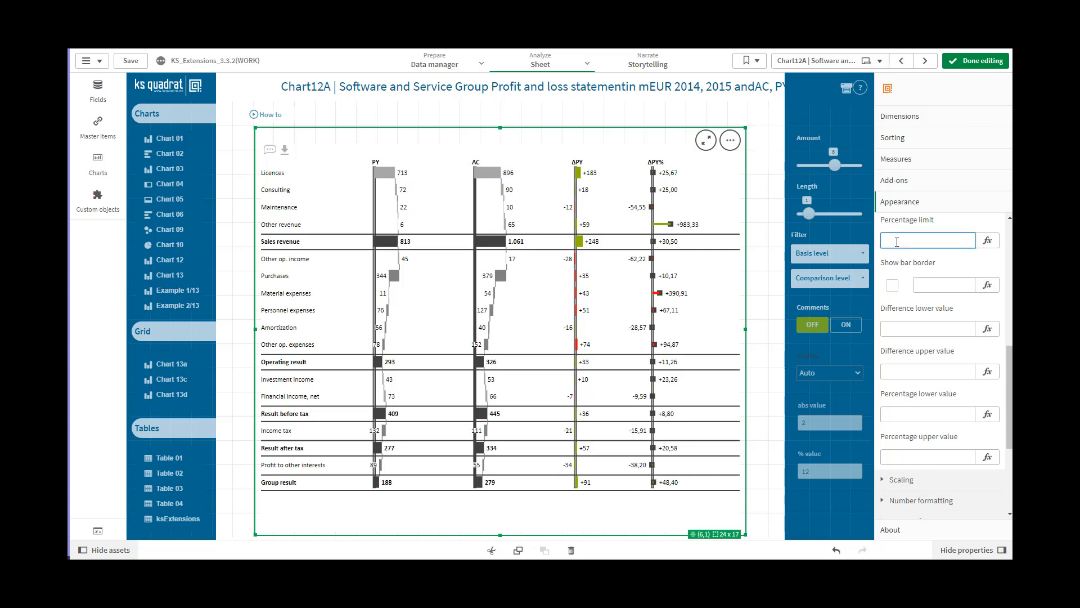
type("100")
left_click(923, 285)
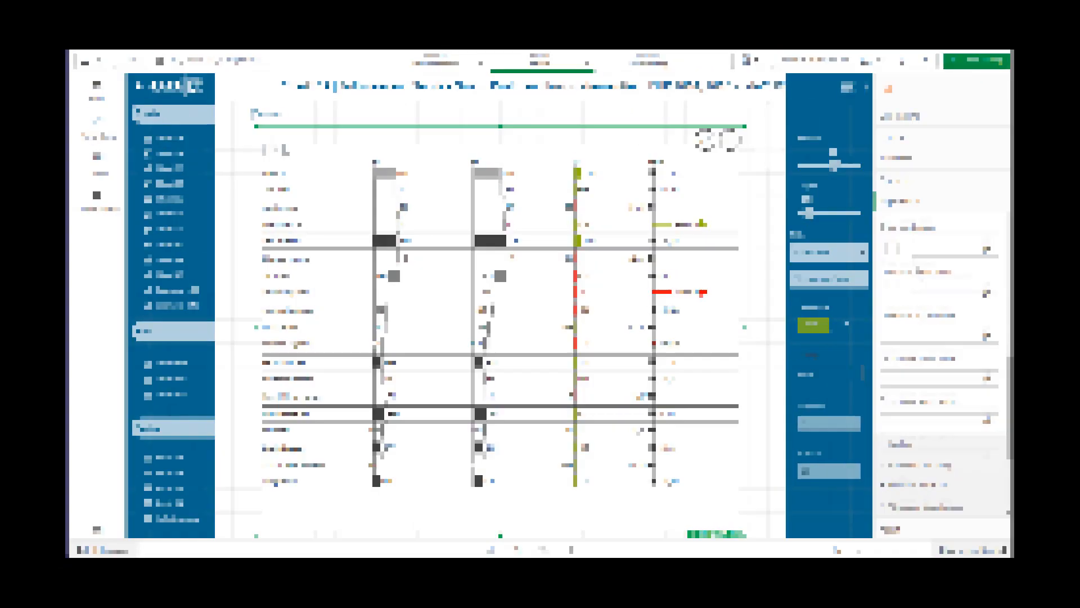
Switch the bar borders on and off with the Show bar border option, and enable them with the override value 1
left_click(893, 254)
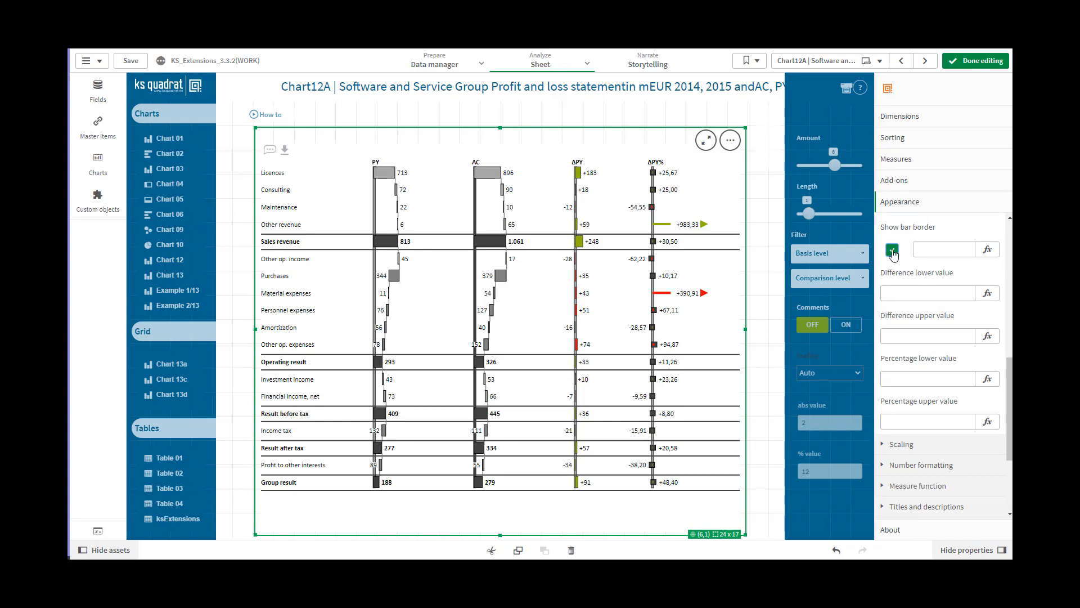
left_click(895, 254)
left_click(929, 249)
type("1")
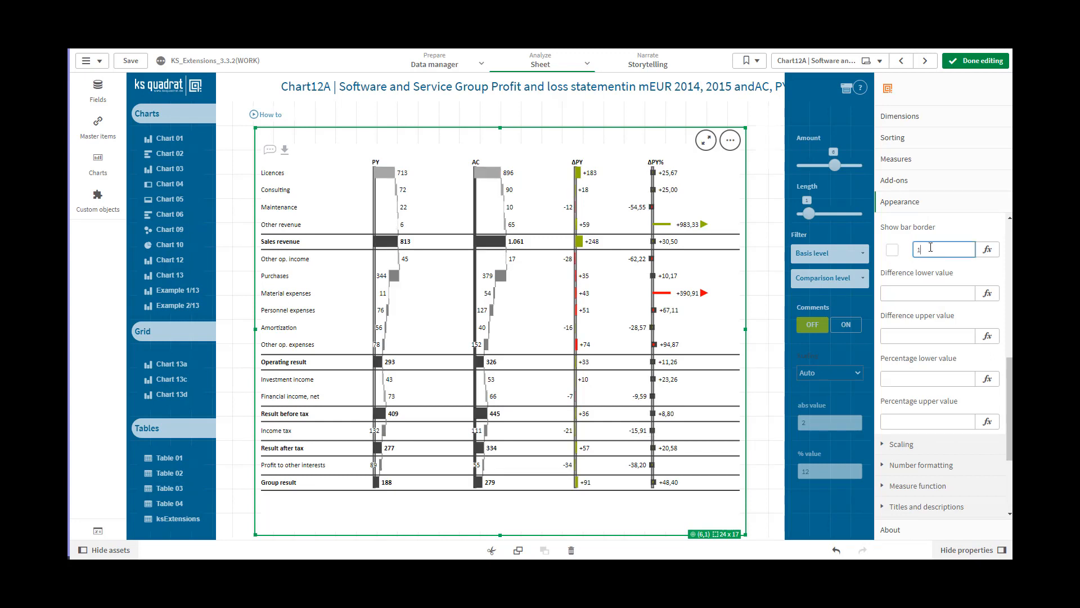
left_click(923, 292)
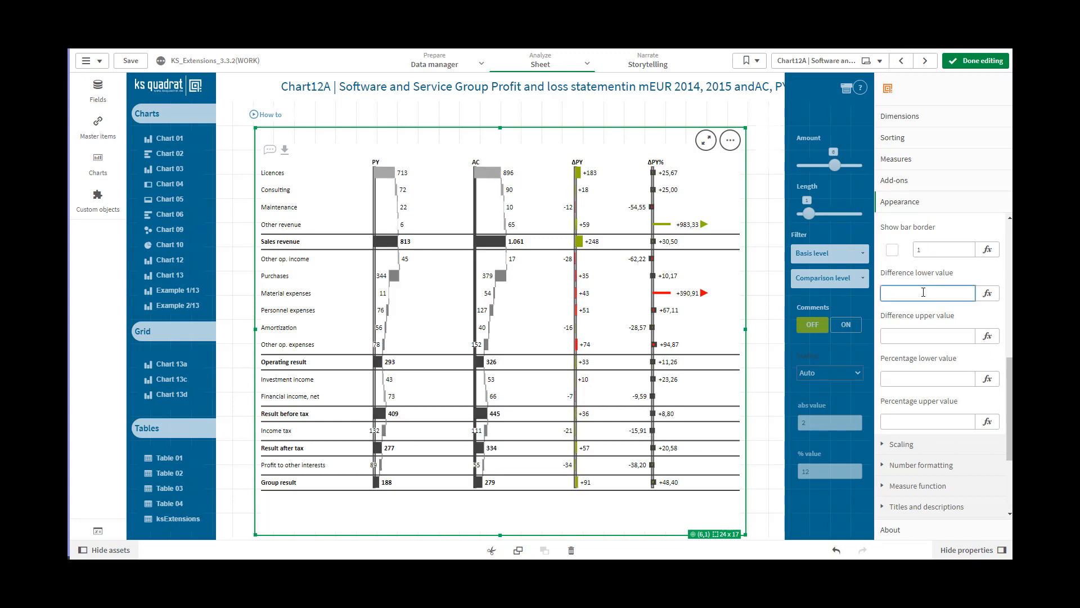
Turn the bar borders off by setting the Show bar border override value to 0
left_click(926, 250)
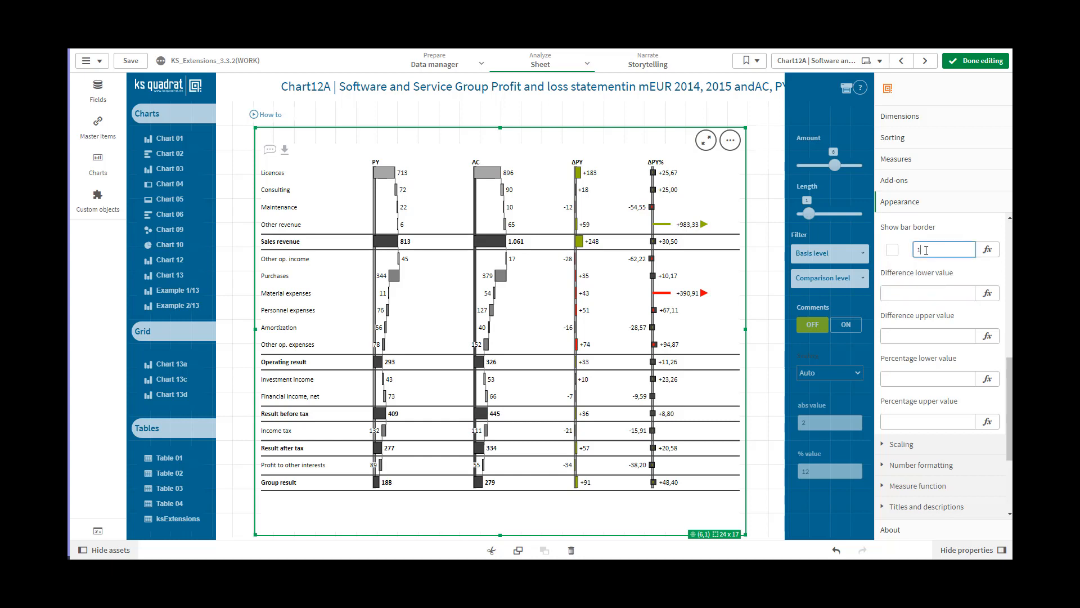
type("0")
left_click(917, 293)
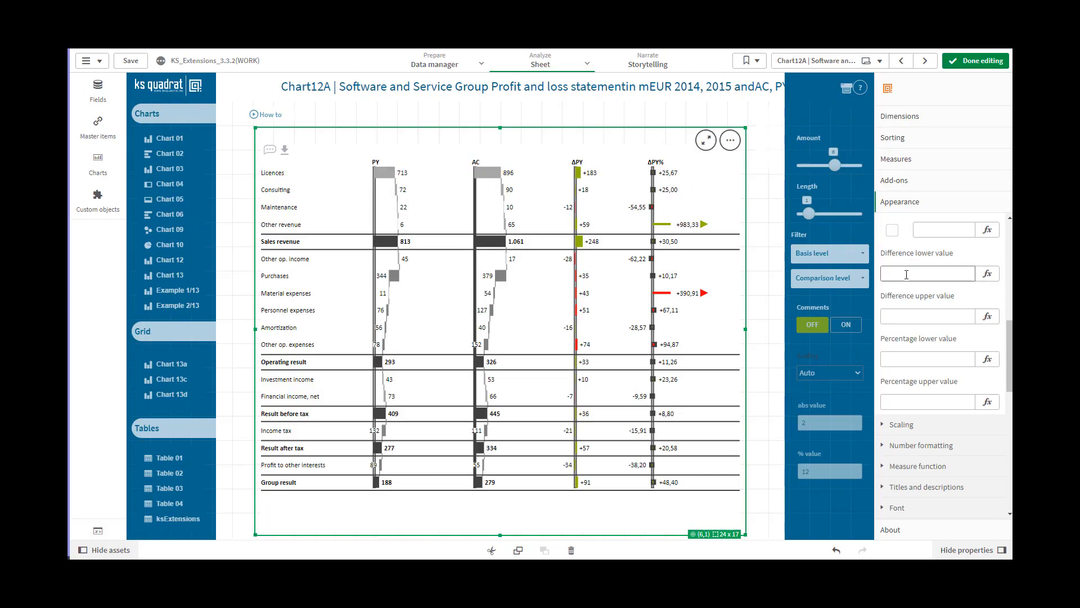
Set the difference lower value to 50
left_click(907, 274)
type("50")
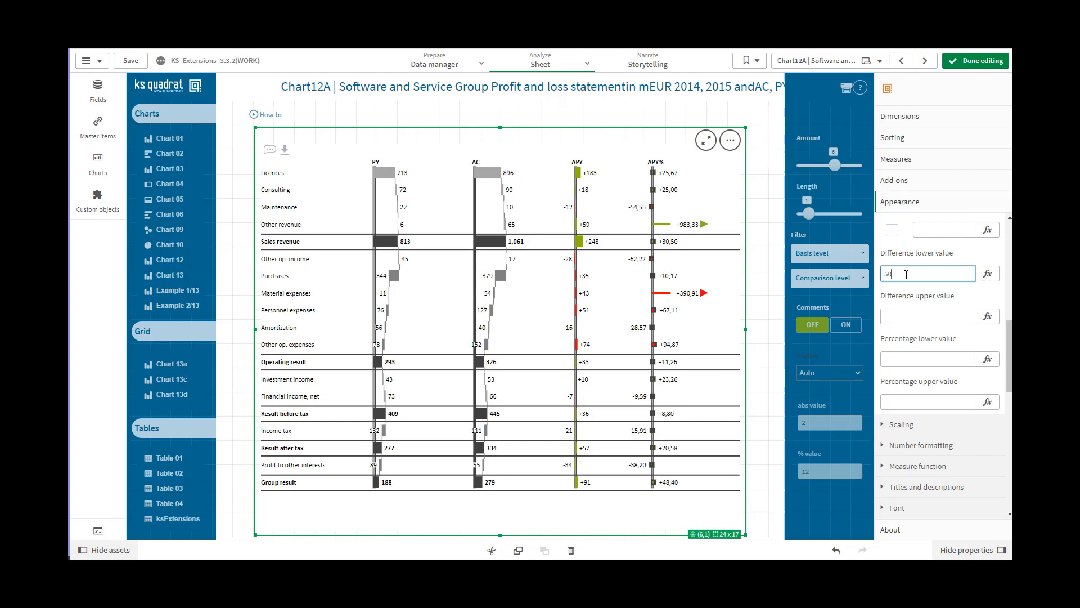
Set the difference upper value of the chart to 100
left_click(901, 318)
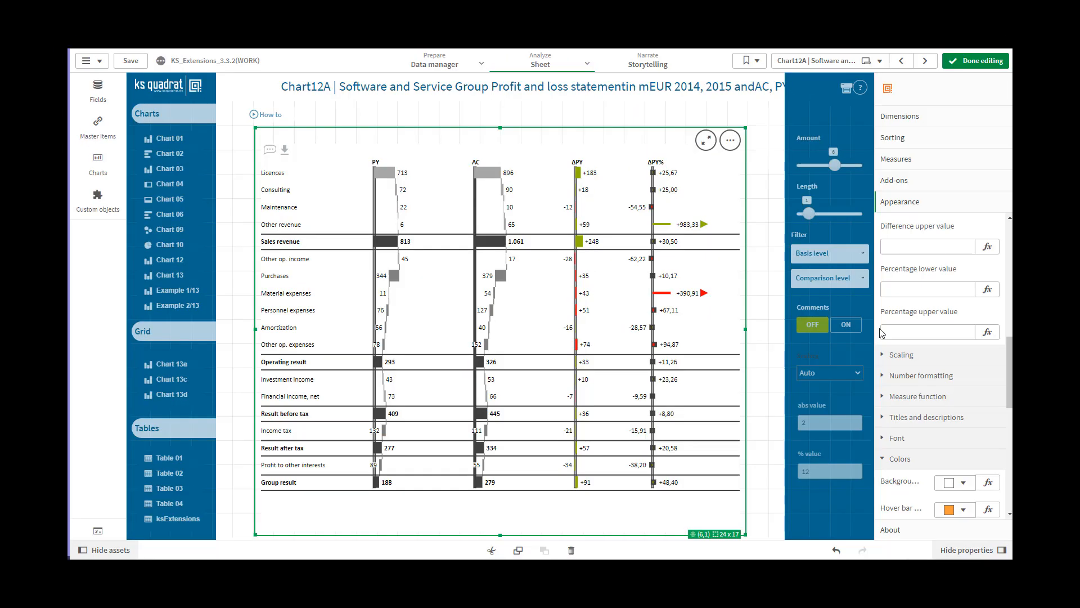
left_click(894, 245)
type("1")
type("0")
left_click(894, 246)
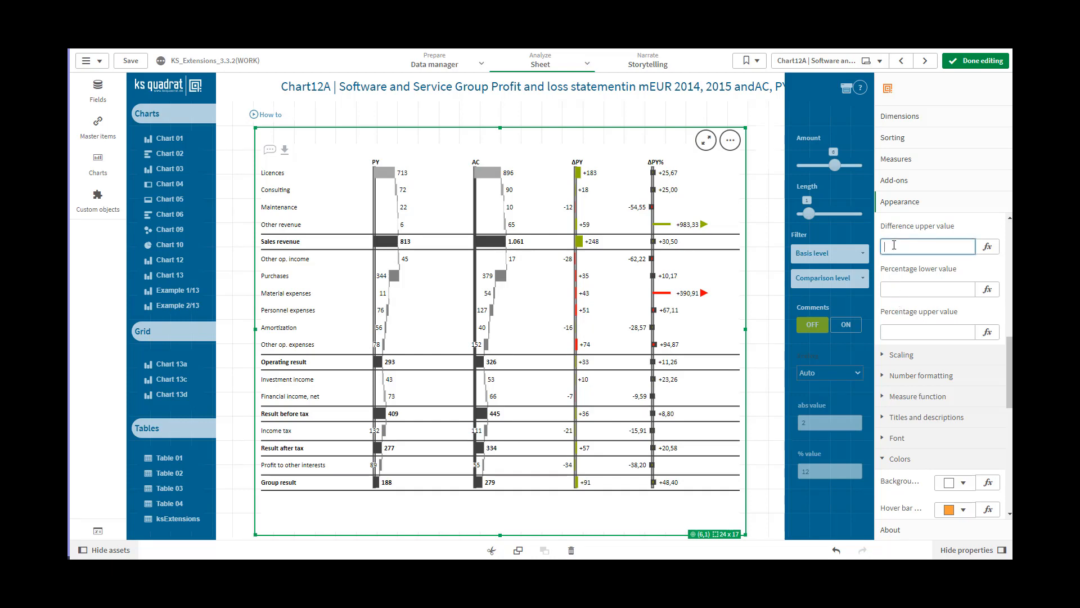
type("100")
Set the percentage lower value to 50 and the percentage upper value to 100
left_click(896, 287)
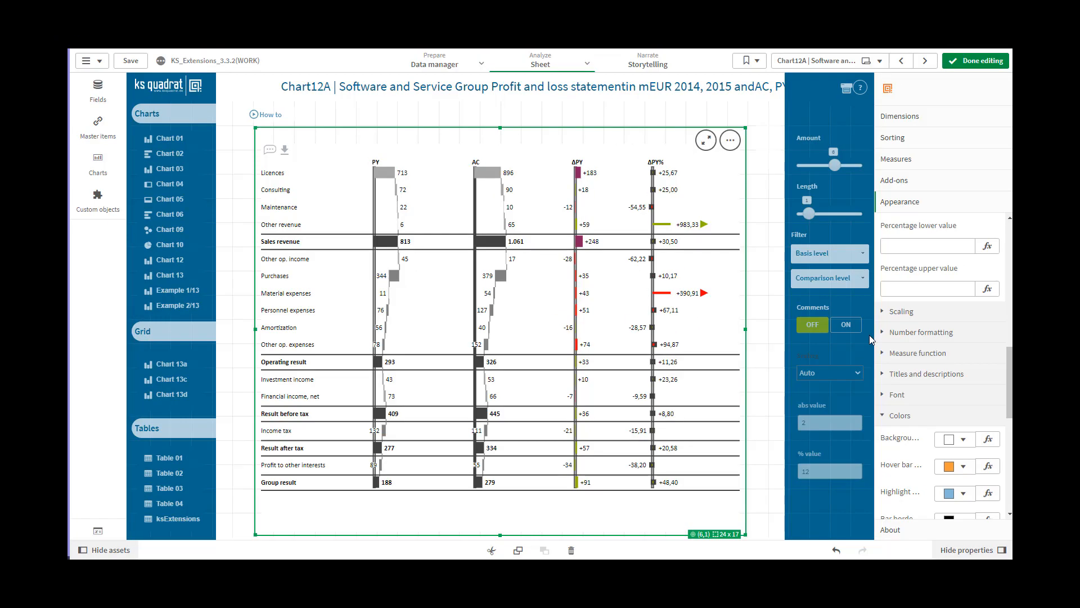
left_click(898, 246)
left_click(899, 246)
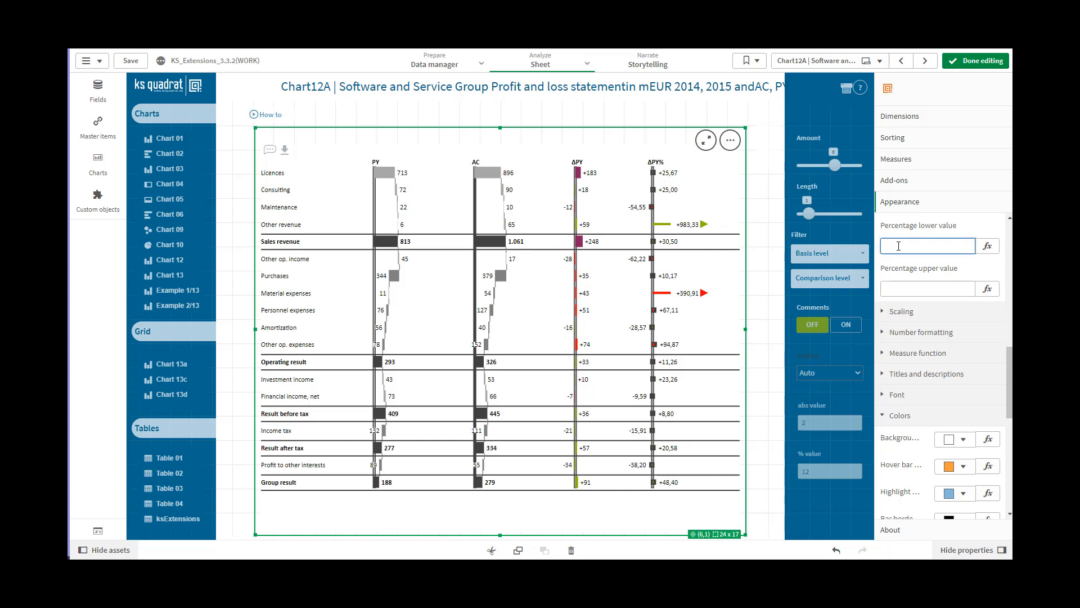
type("50")
left_click(893, 288)
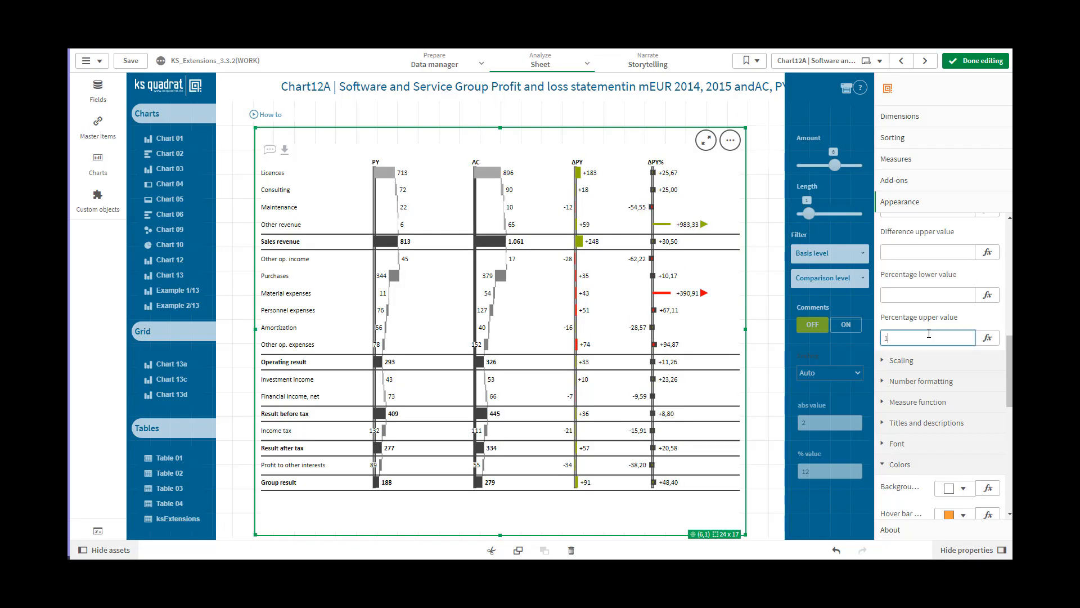
type("00")
left_click(920, 293)
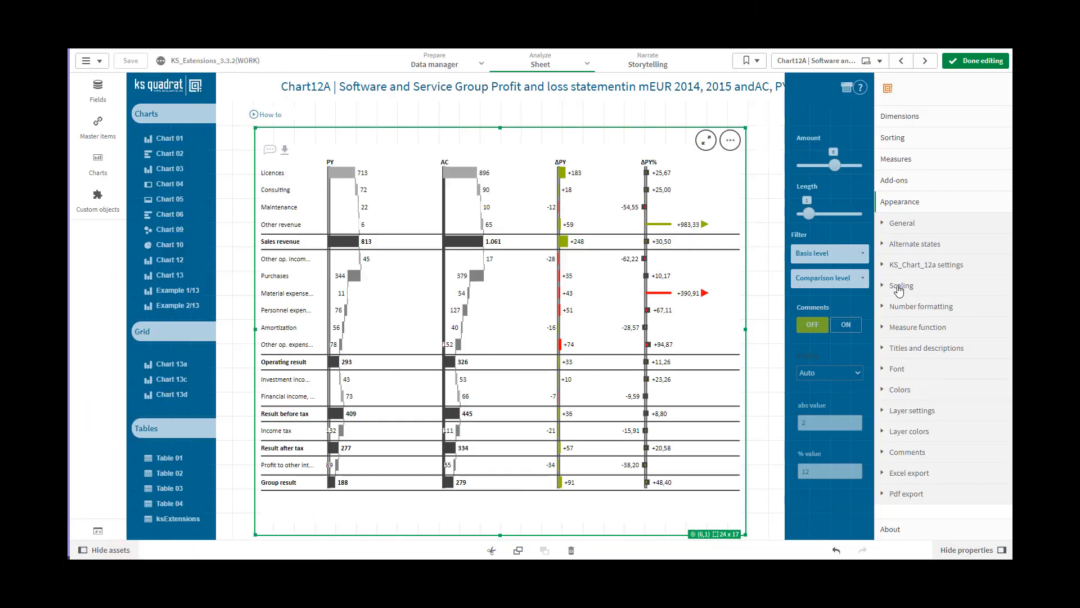
Switch the chart's auto scaling to Manual and then to Auto
left_click(899, 287)
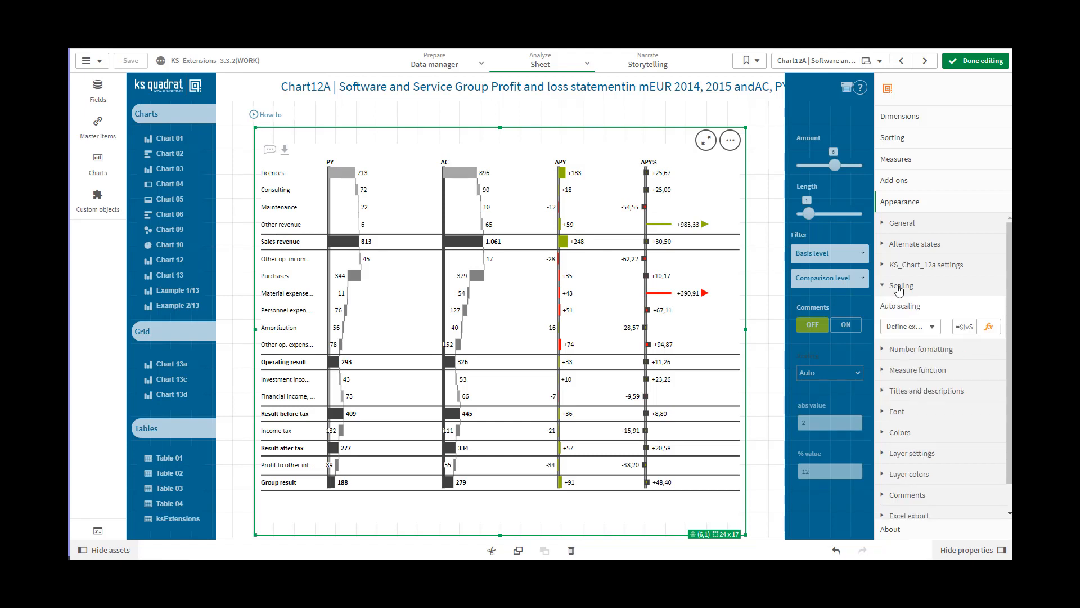
left_click(932, 327)
left_click(913, 339)
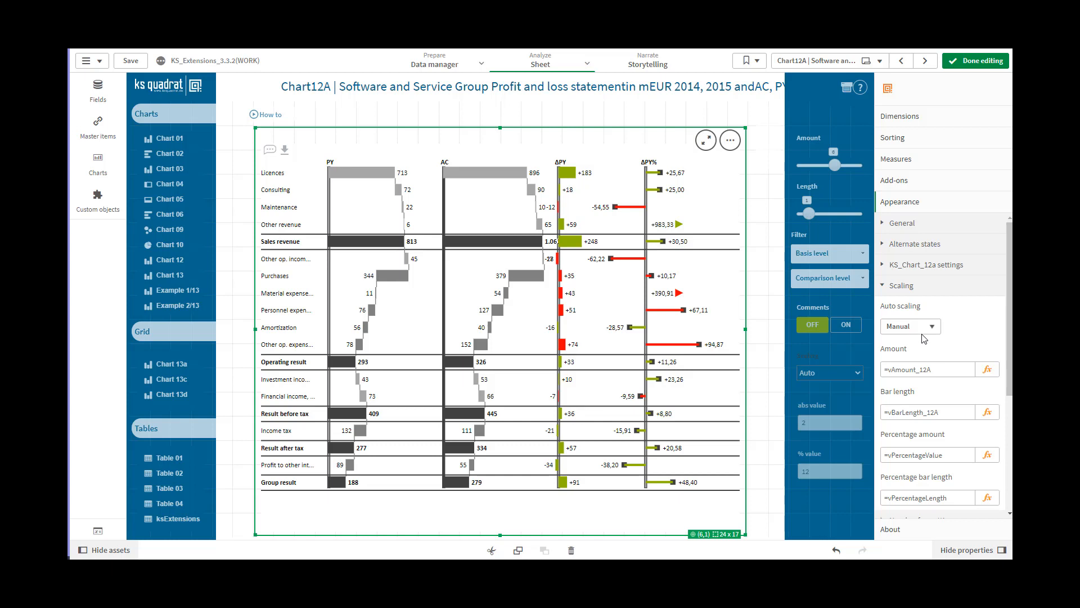
left_click(932, 329)
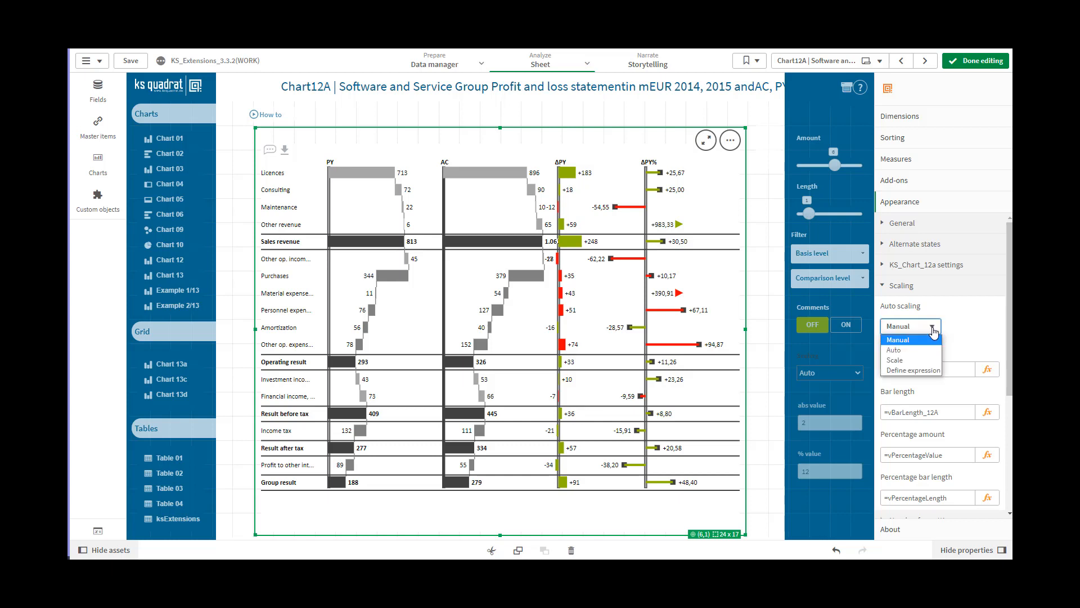
left_click(910, 351)
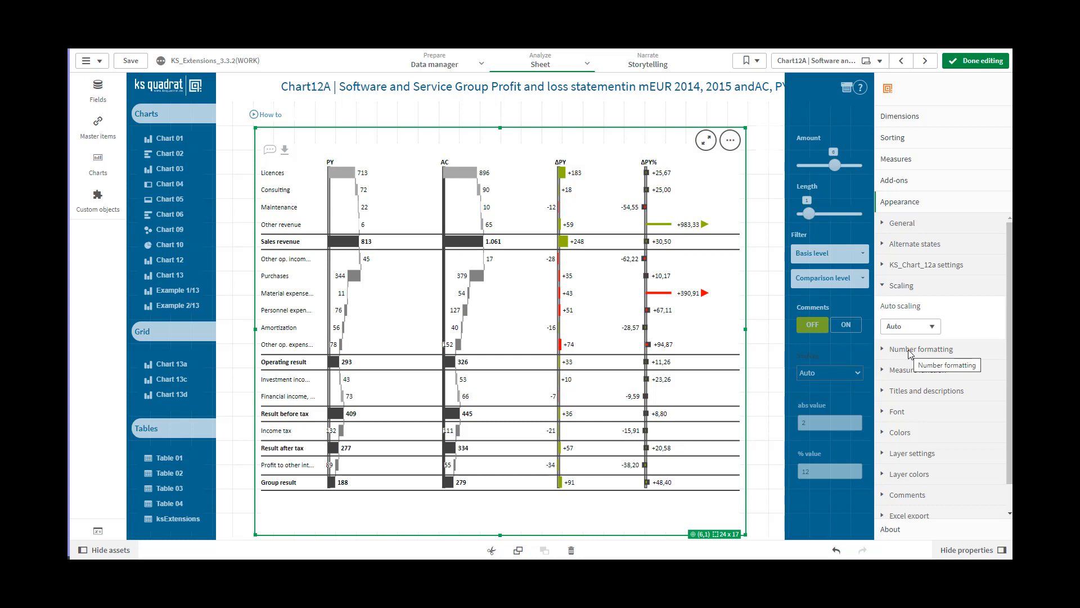
Try the Scale option for auto scaling and return the setting to Define expression
left_click(932, 327)
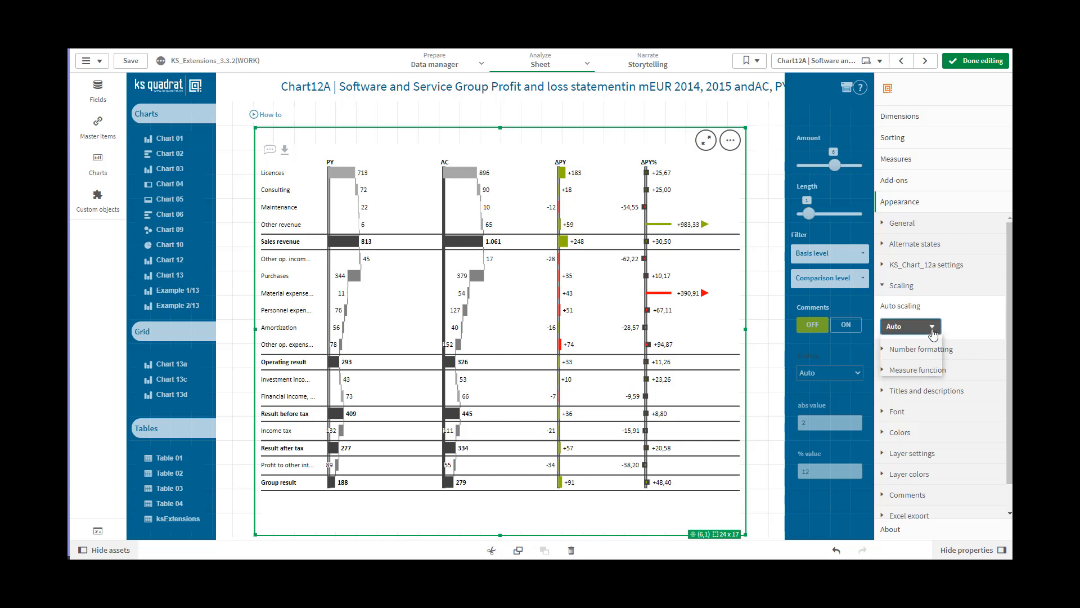
left_click(911, 360)
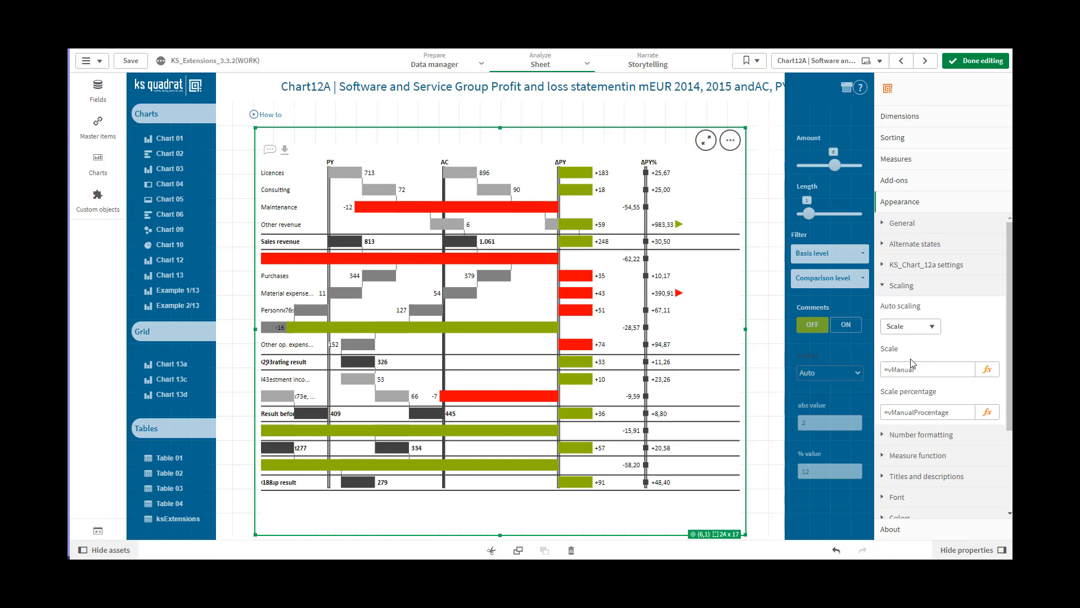
left_click(932, 331)
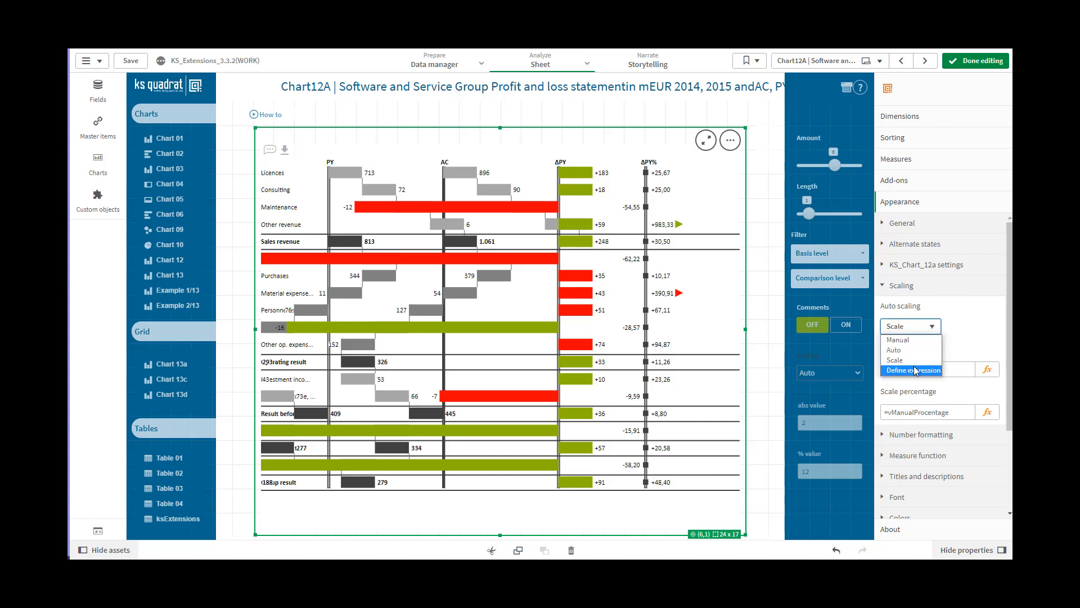
left_click(913, 370)
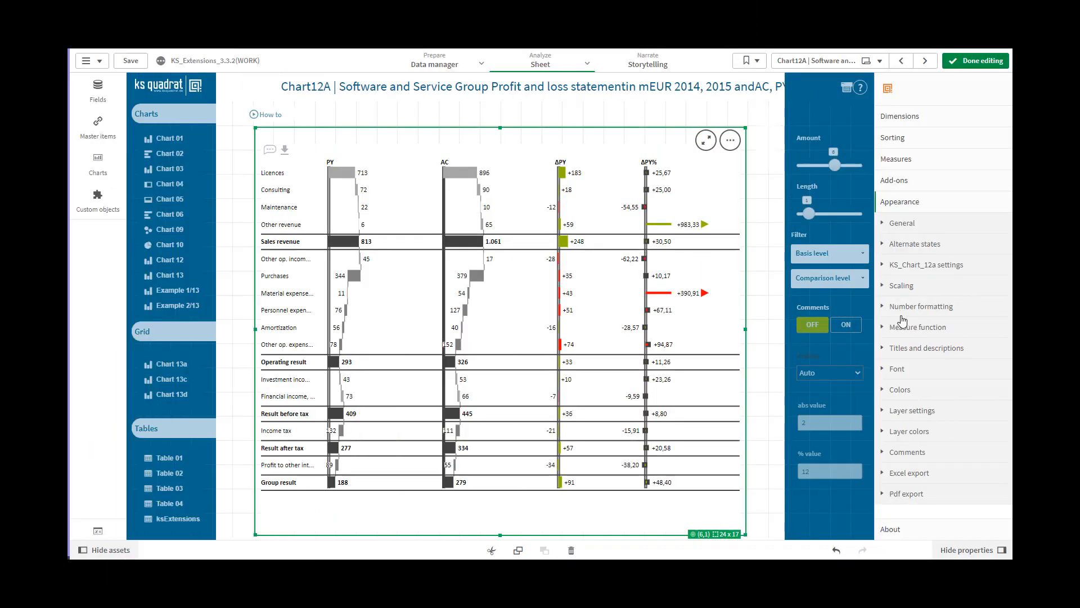
Copy the format 0,0 from the number formatting help examples and paste it as the chart's number format
left_click(902, 318)
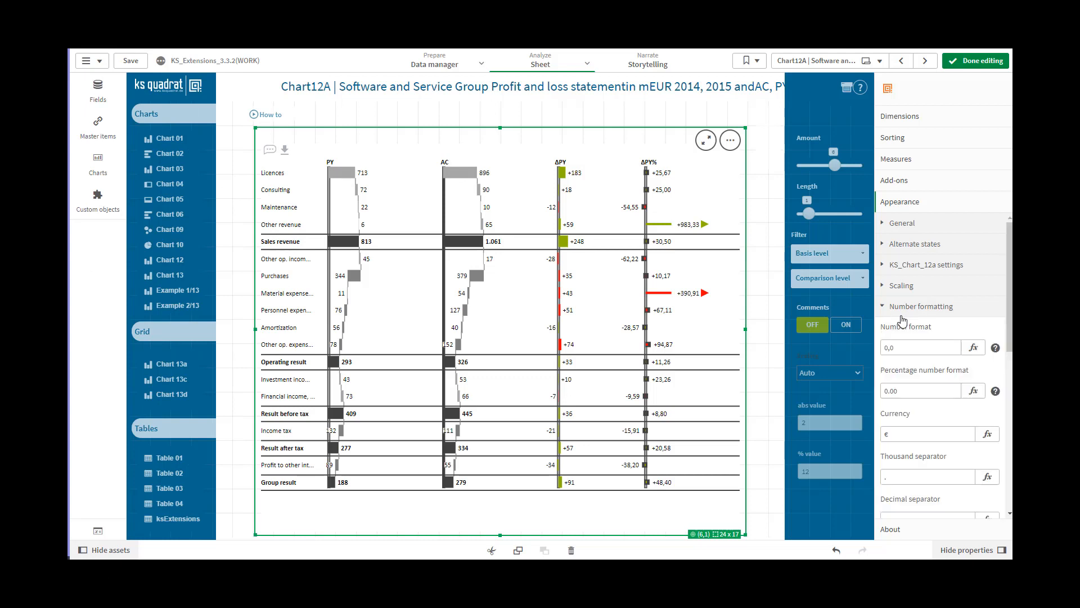
left_click(995, 349)
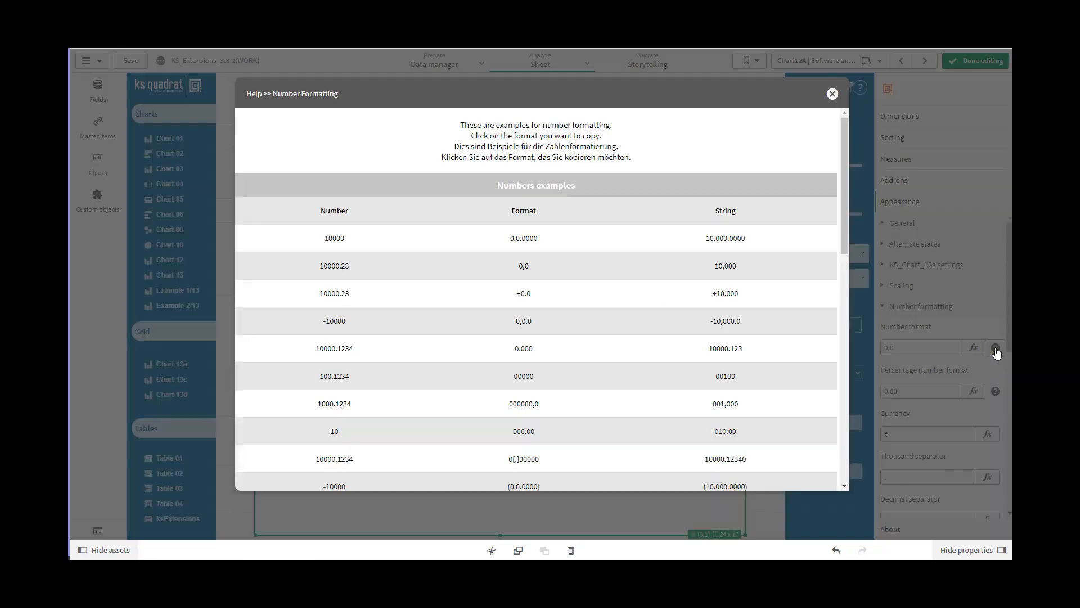
left_click(548, 270)
left_click(832, 95)
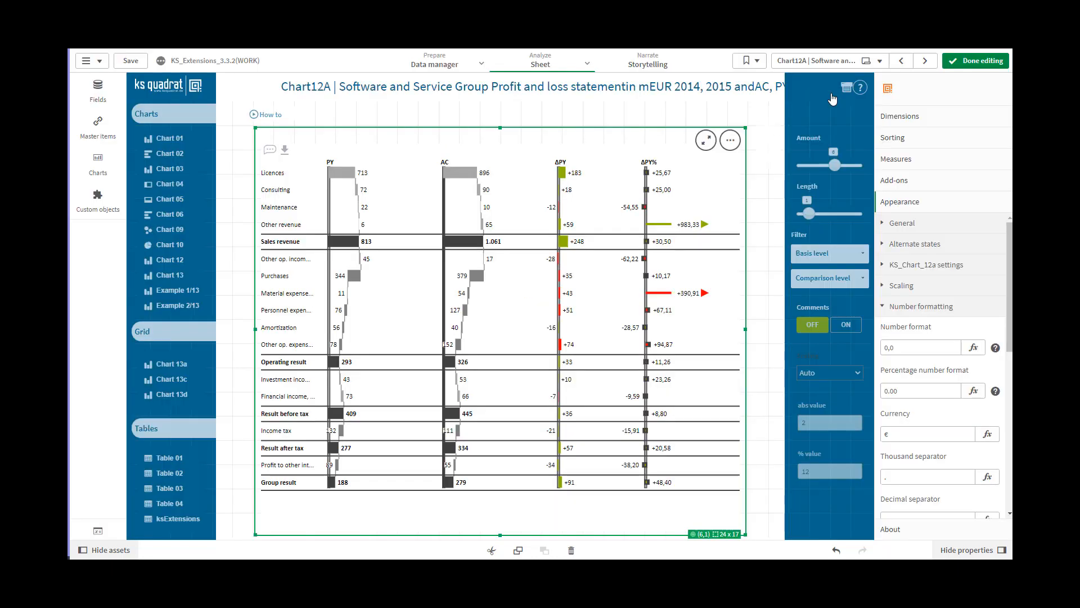
left_click(902, 347)
left_click_drag(902, 347, 882, 349)
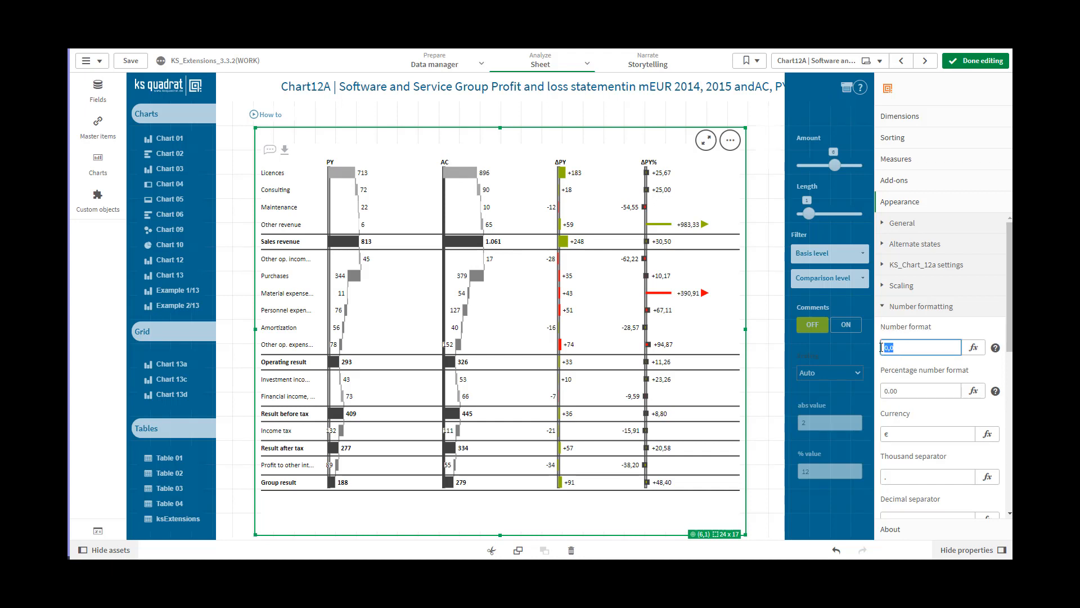
key("ctrl+v")
Look through the percentage number format, currency and separator settings
left_click(908, 394)
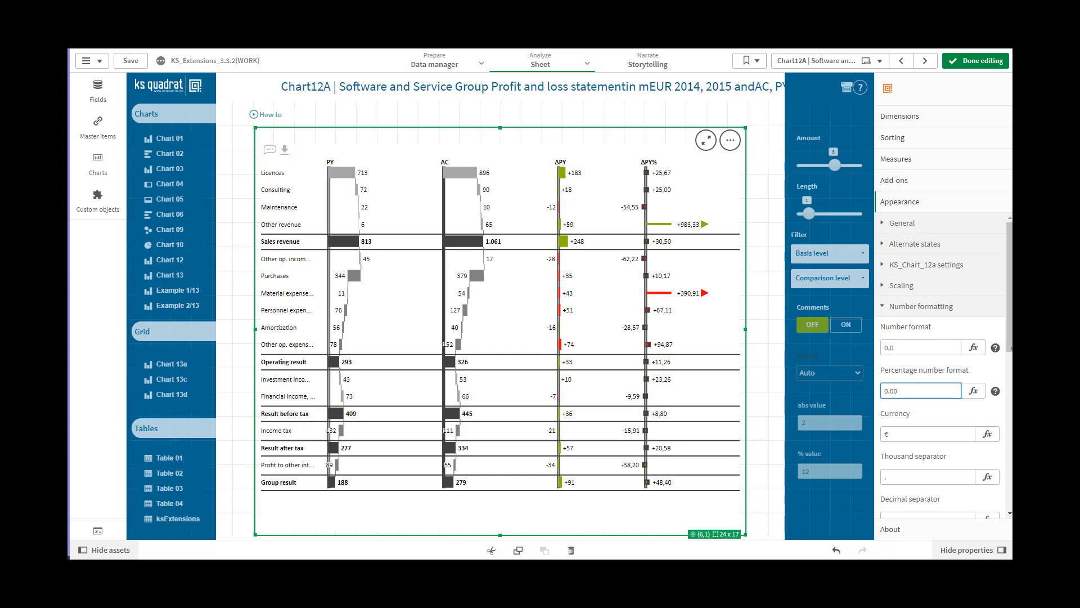
scroll(1011, 338, "down", 3)
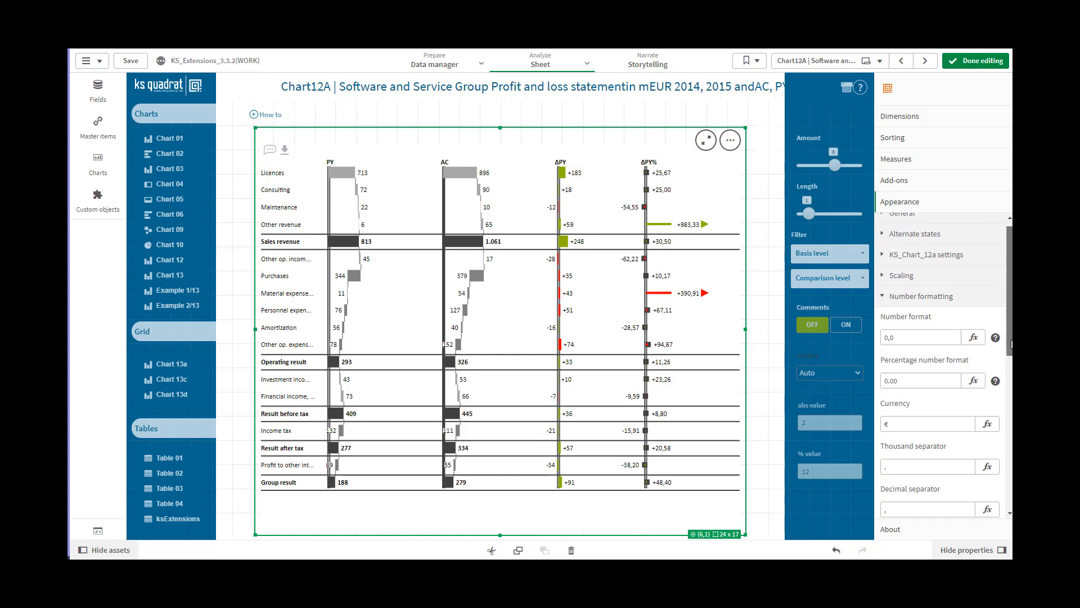
scroll(944, 366, "down", 3)
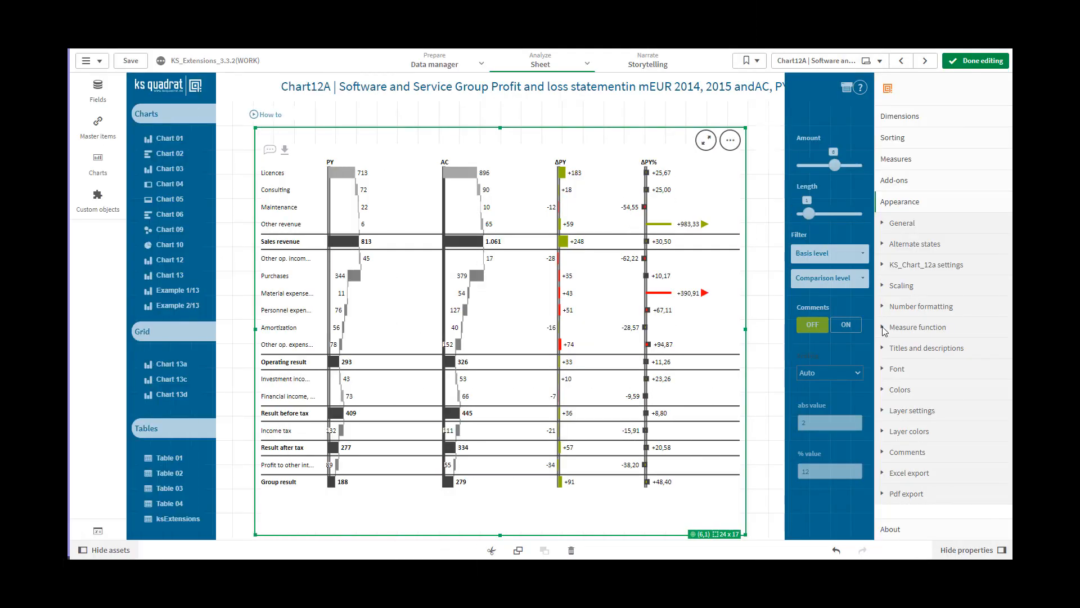
Enable the measure function and try it on the PY values of Licences and Consulting, clearing the measurement from the chart
left_click(883, 330)
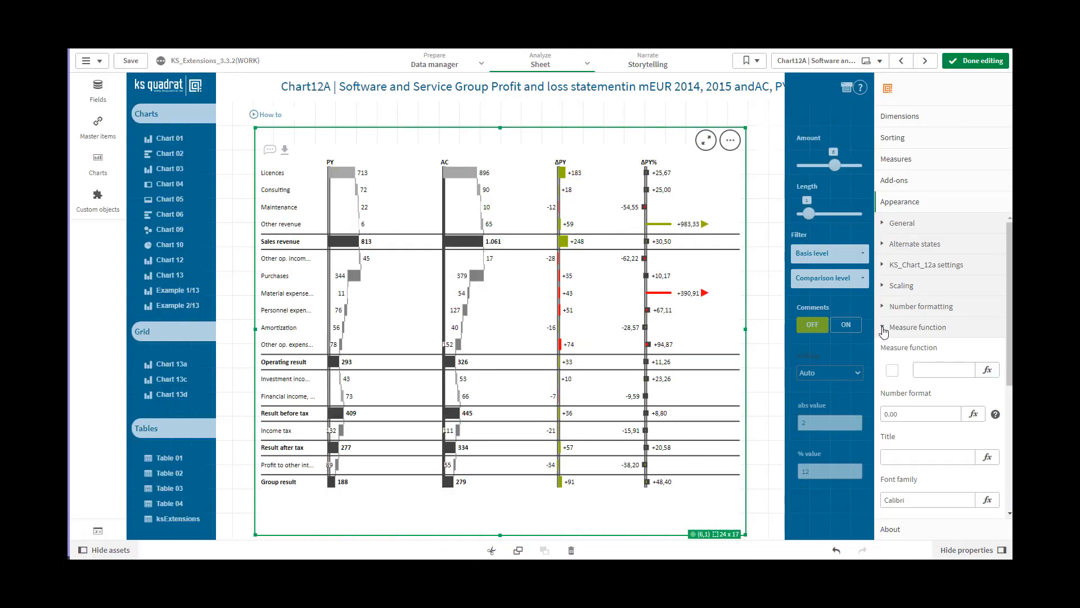
left_click(892, 371)
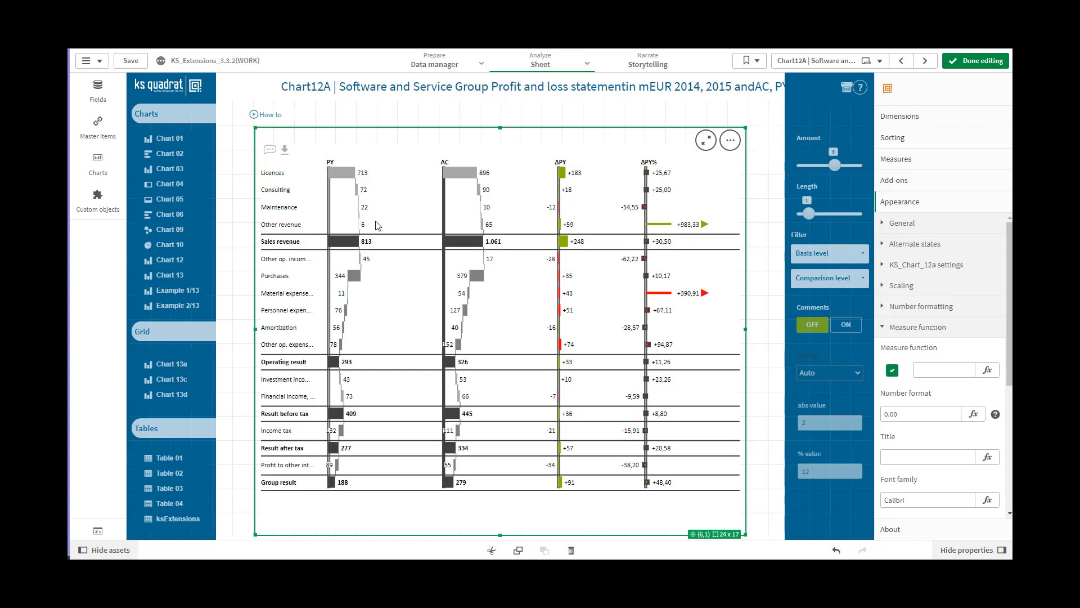
left_click(358, 197)
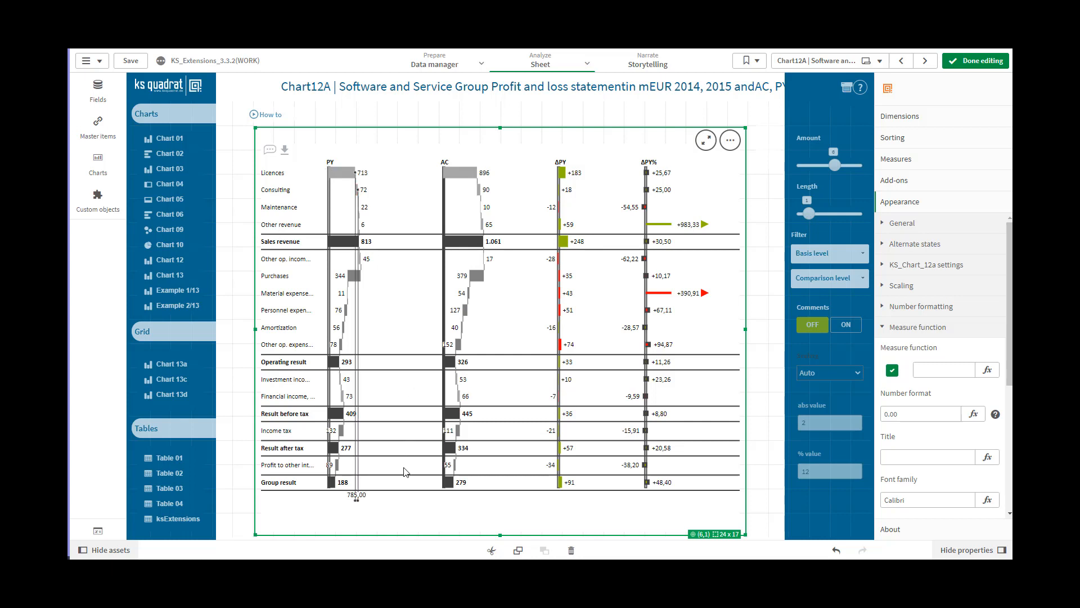
left_click(358, 503)
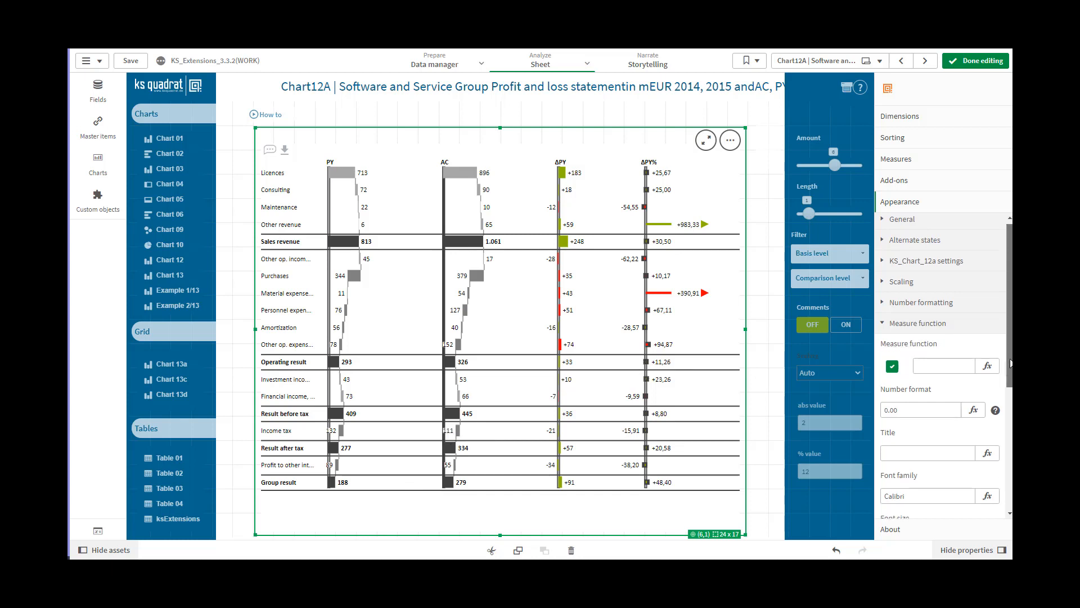
left_click_drag(1010, 363, 1011, 439)
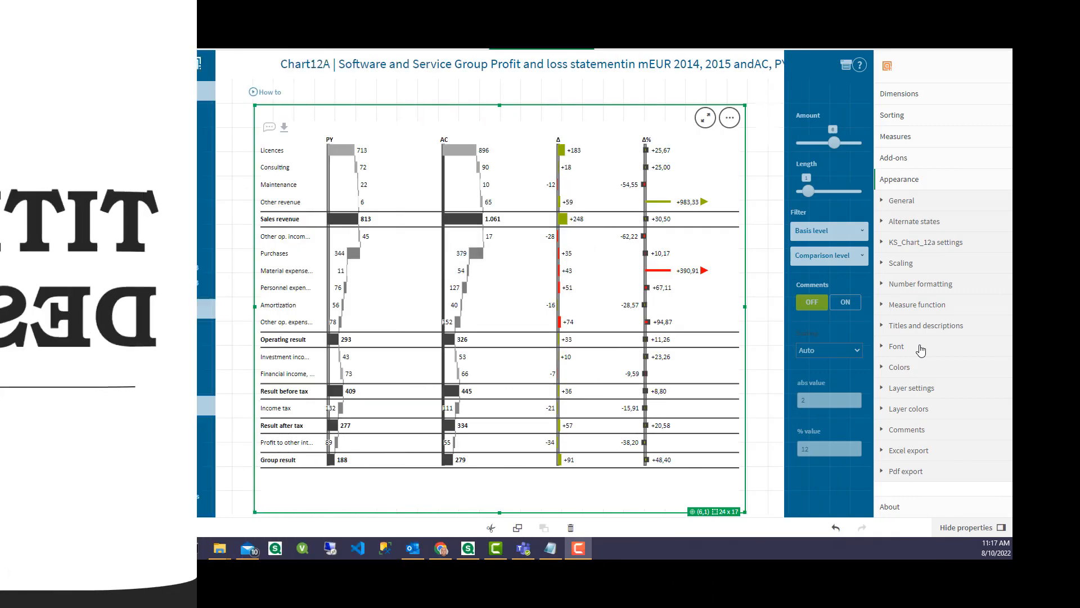
Set the first two column titles of the chart to Title1 and Title2
left_click(882, 327)
left_click(889, 368)
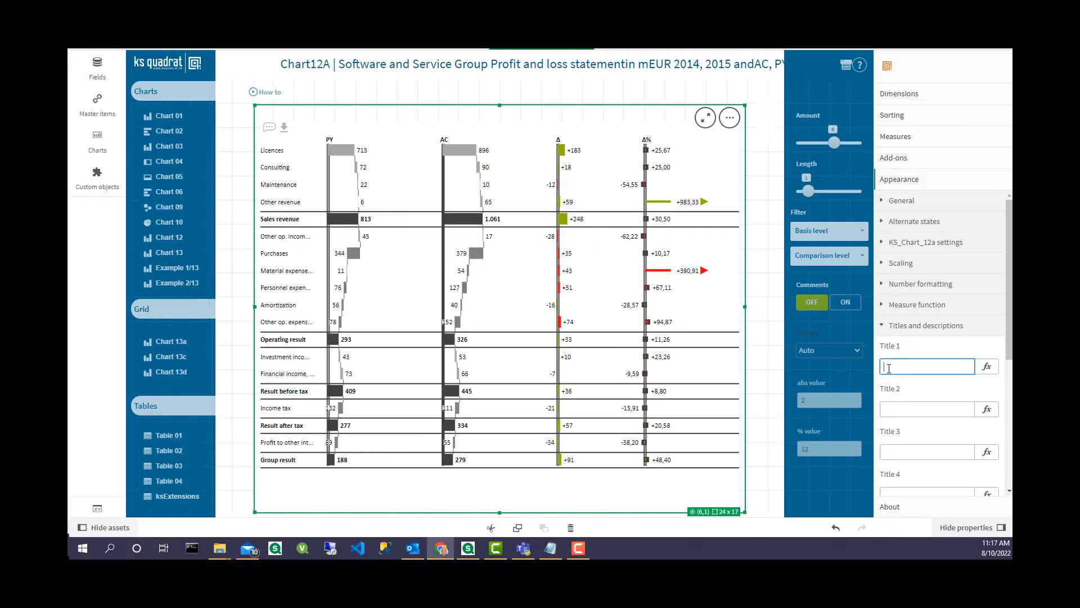
type("Title1")
left_click(895, 408)
type("Title")
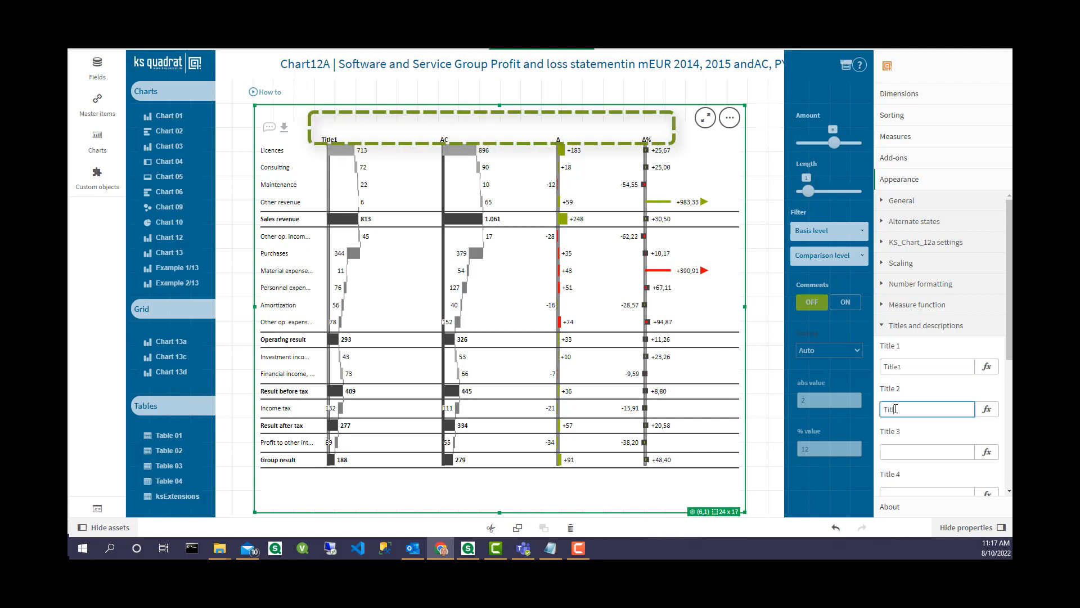
type("2")
Set the third and fourth column titles to Title3 and Title4
left_click(895, 453)
type("T")
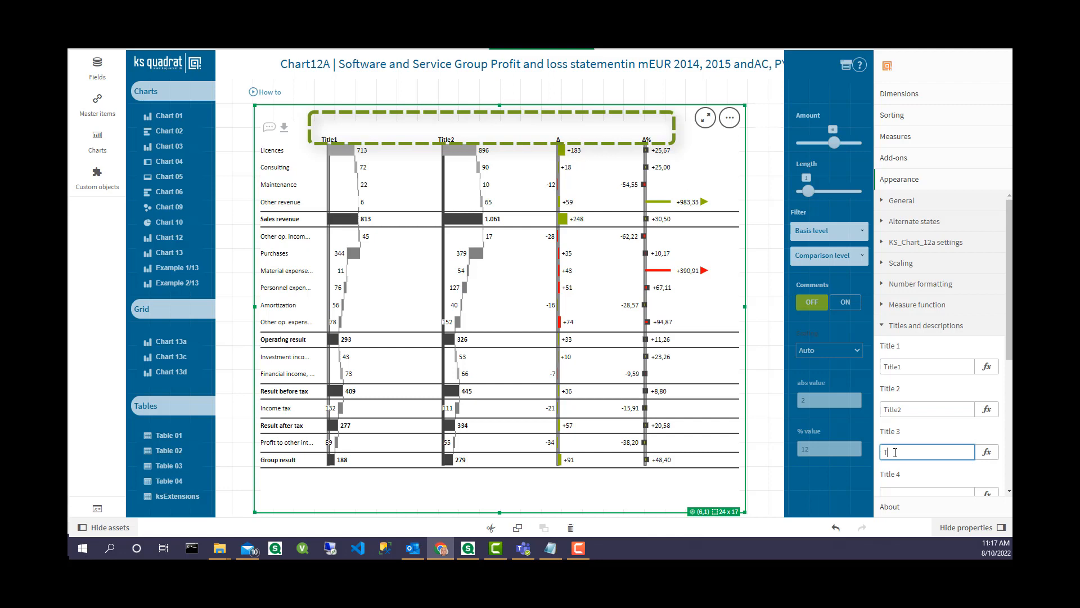
type("itle3")
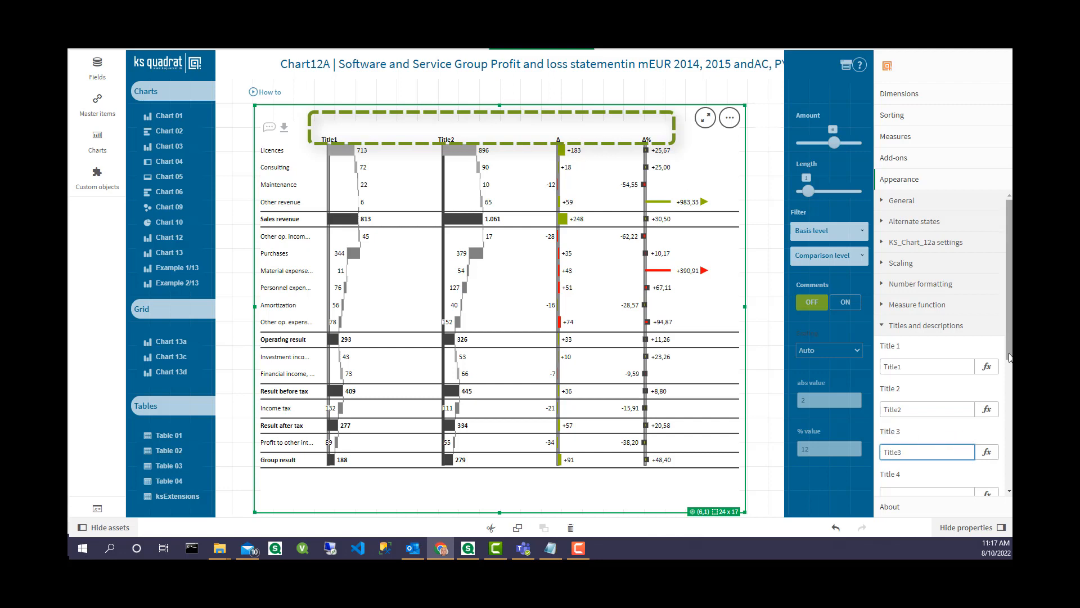
scroll(960, 449, "down", 1)
left_click(914, 467)
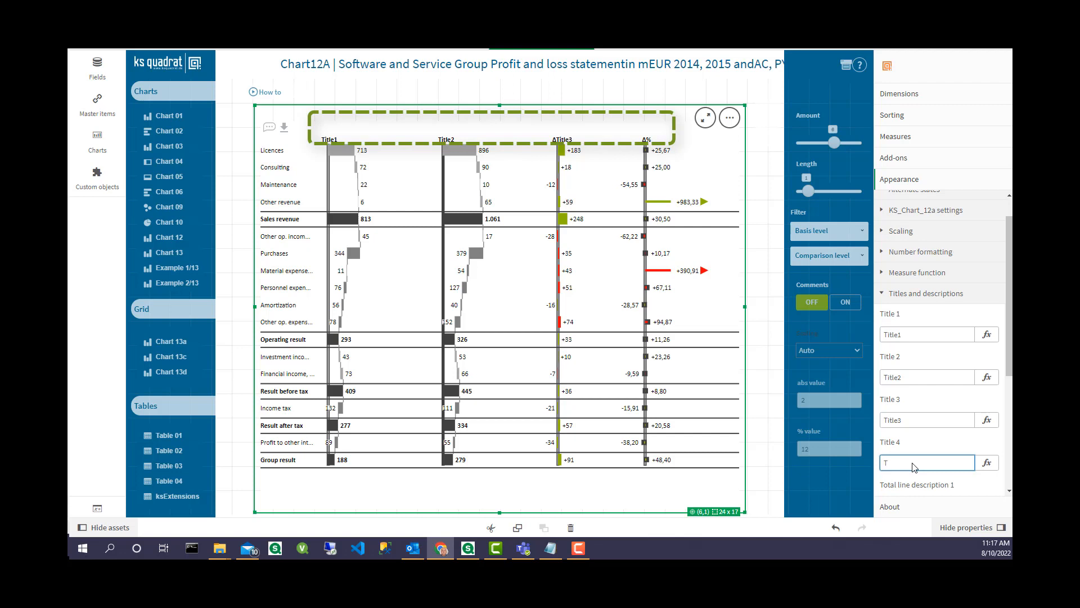
type("Title4")
Set total line description 2 and total line description 1 of the chart to Expenses
left_click_drag(1008, 358, 1009, 411)
left_click(892, 447)
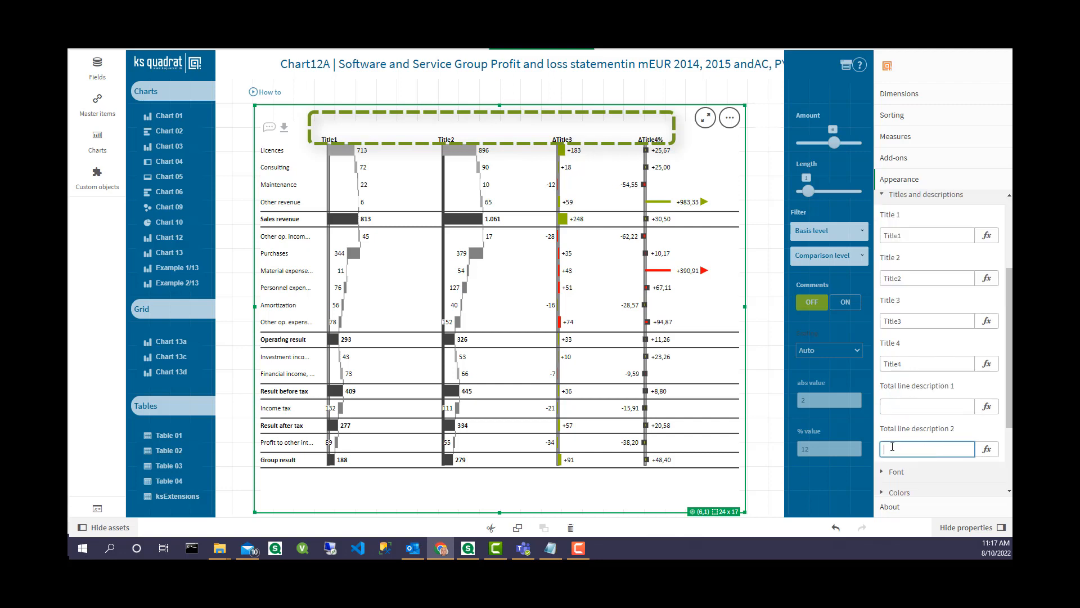
type("Ex")
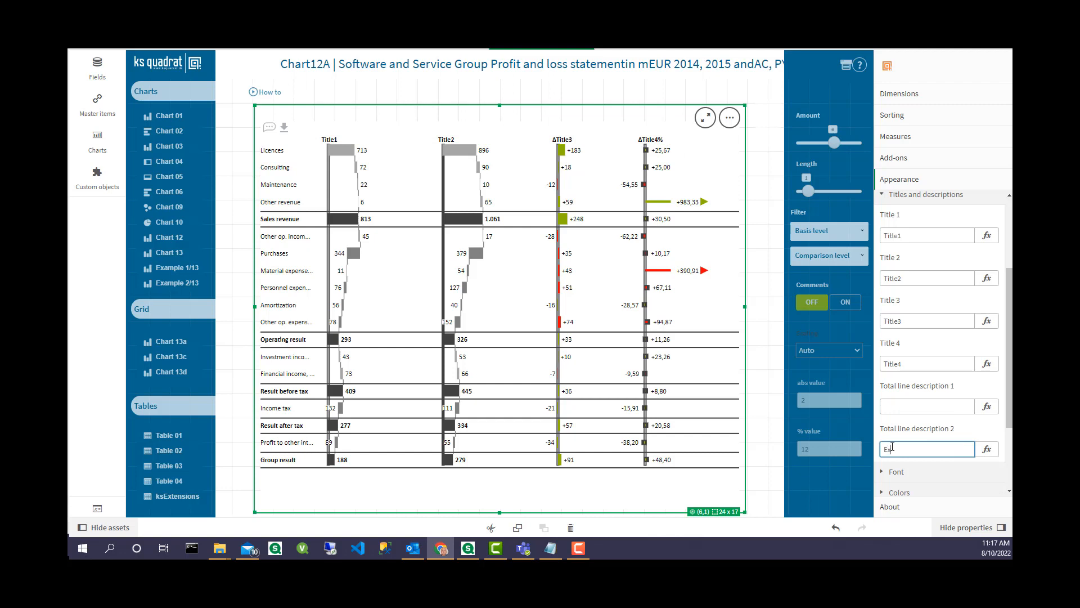
type("penses")
left_click(897, 407)
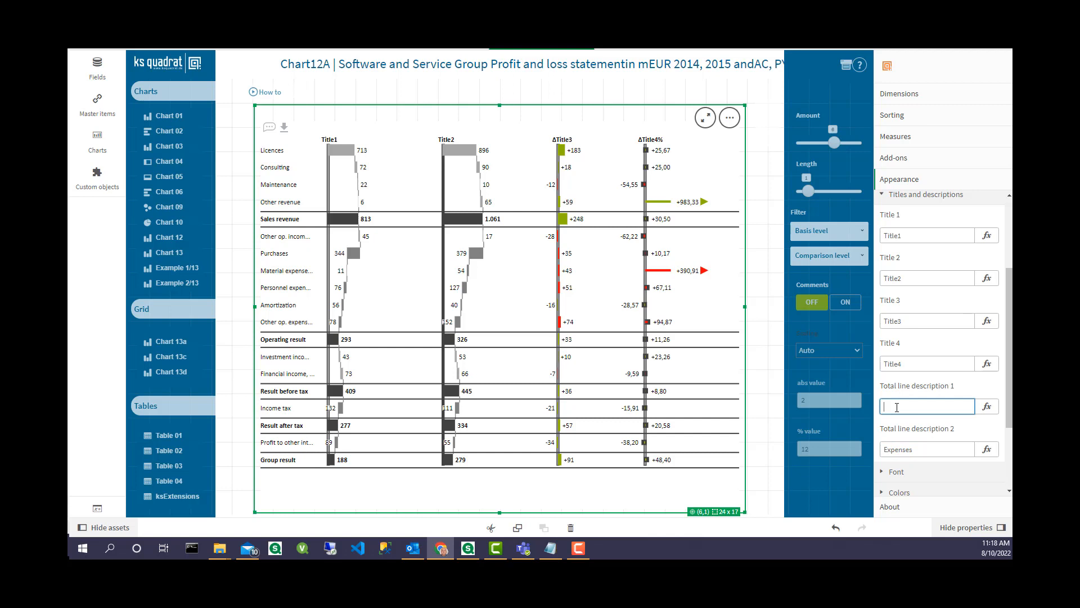
type("Expenses")
left_click(926, 450)
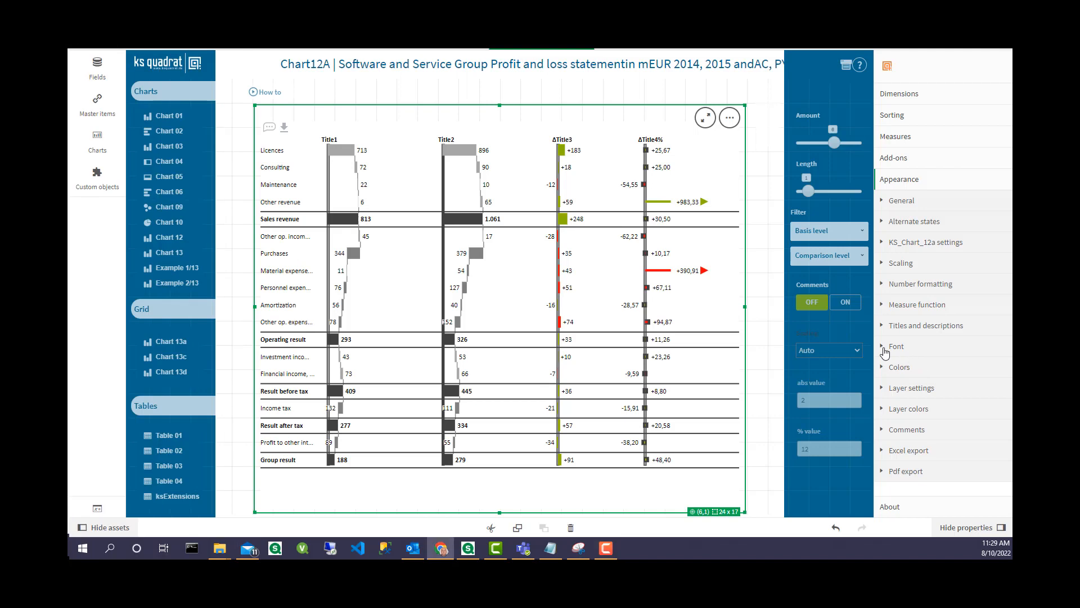
Look through the chart's font settings, including the fonts, sizes and colors for text, titles and tooltips
left_click(884, 350)
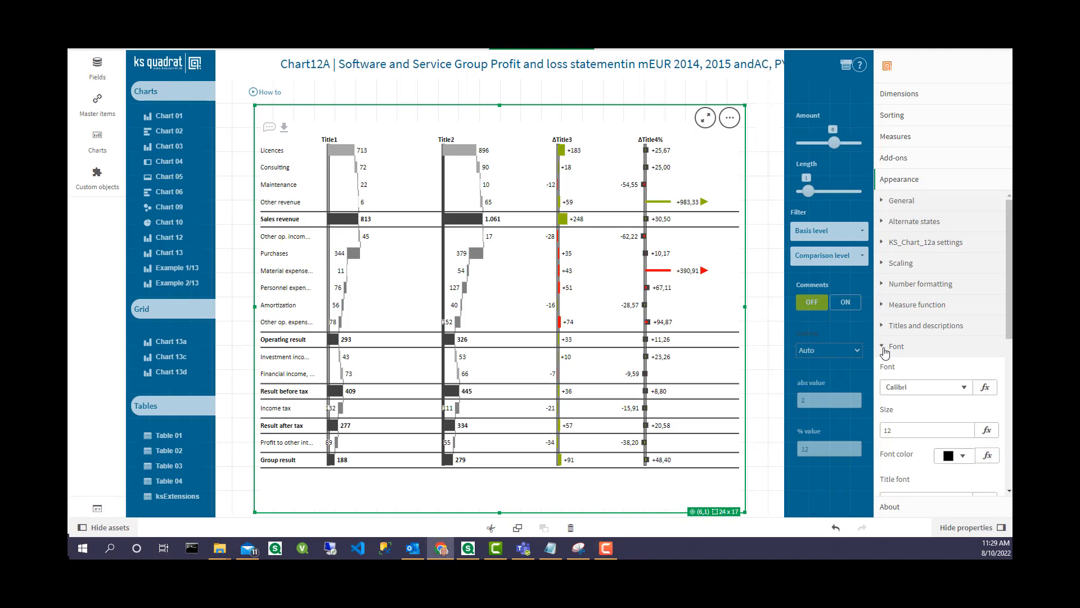
scroll(1010, 338, "down", 1)
scroll(1009, 337, "down", 5)
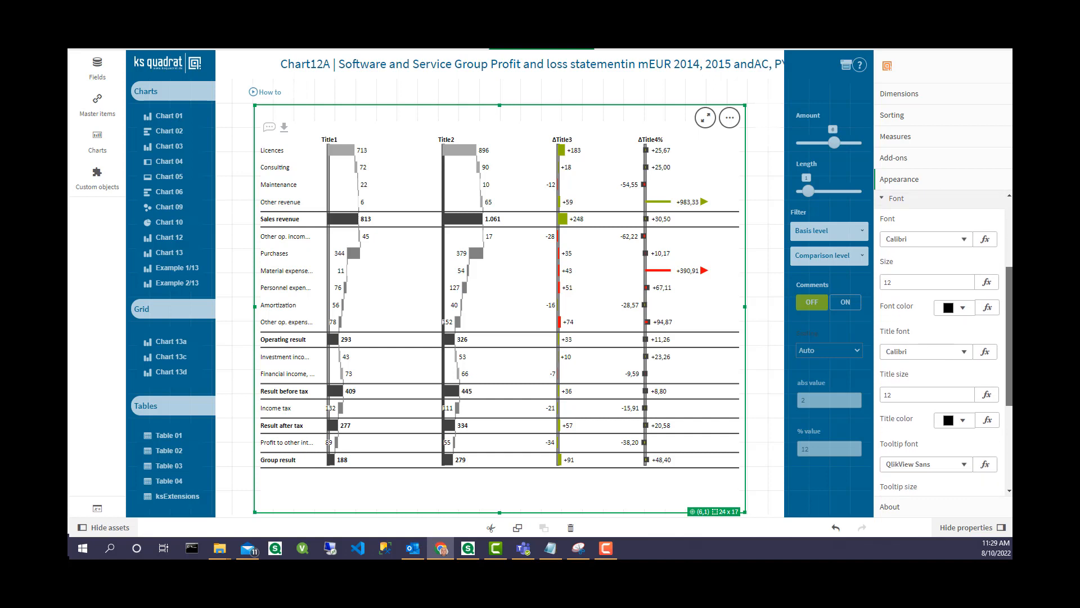
scroll(944, 343, "down", 1)
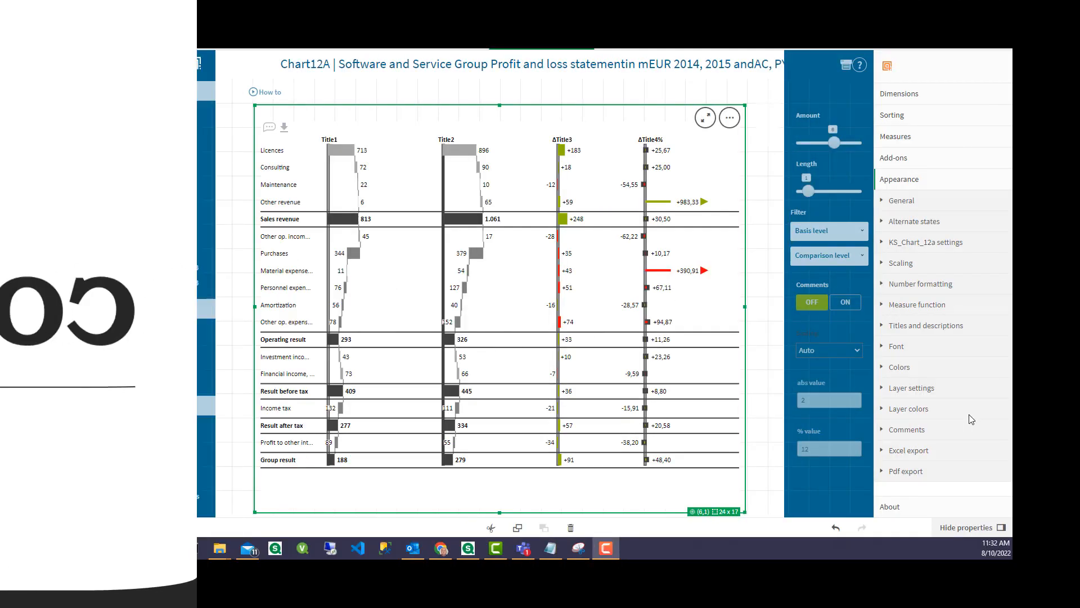
Look through the chart's color settings, from background, hover and highlight to positive, negative, total row and difference colors
left_click(885, 371)
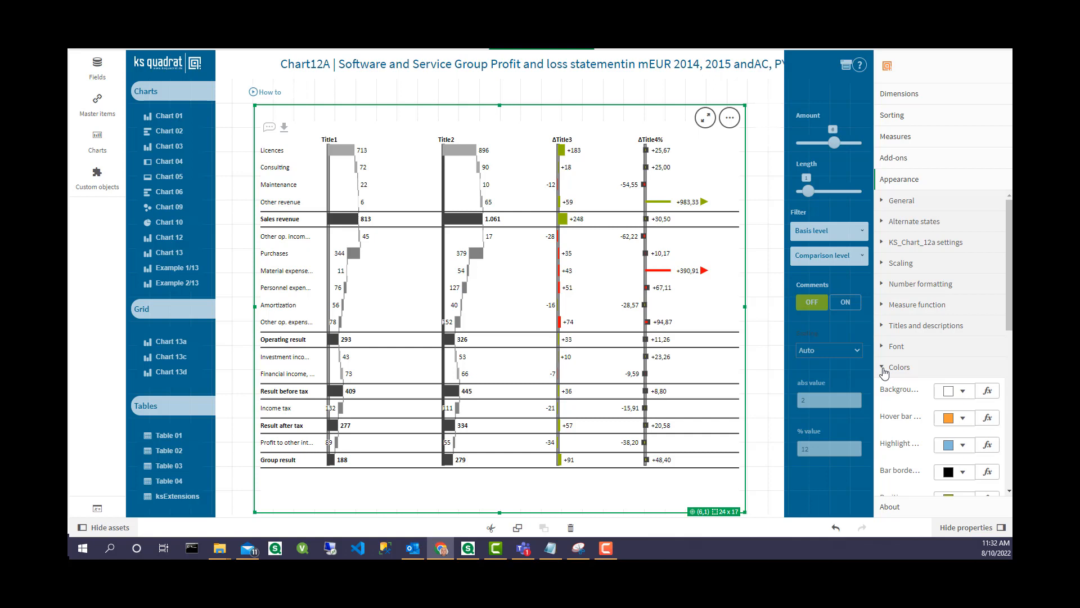
scroll(1008, 338, "down", 1)
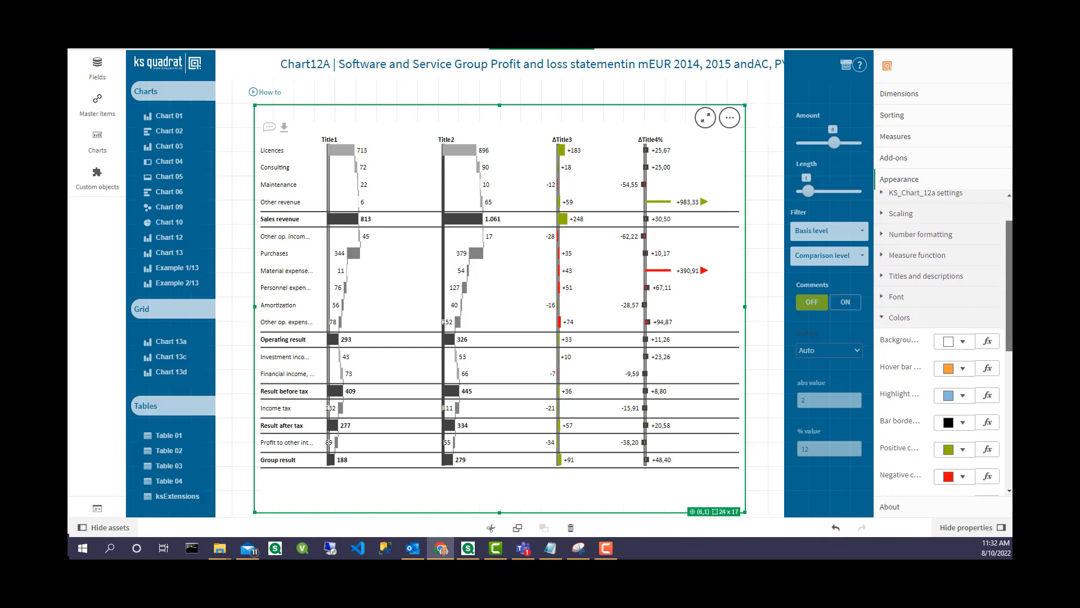
scroll(1008, 337, "down", 2)
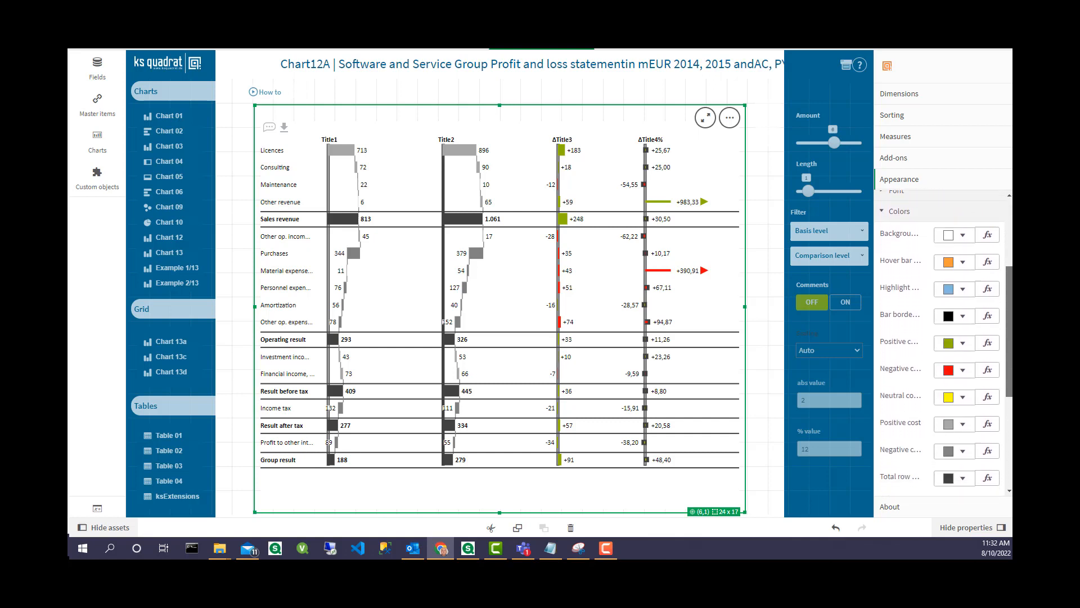
scroll(940, 349, "down", 1)
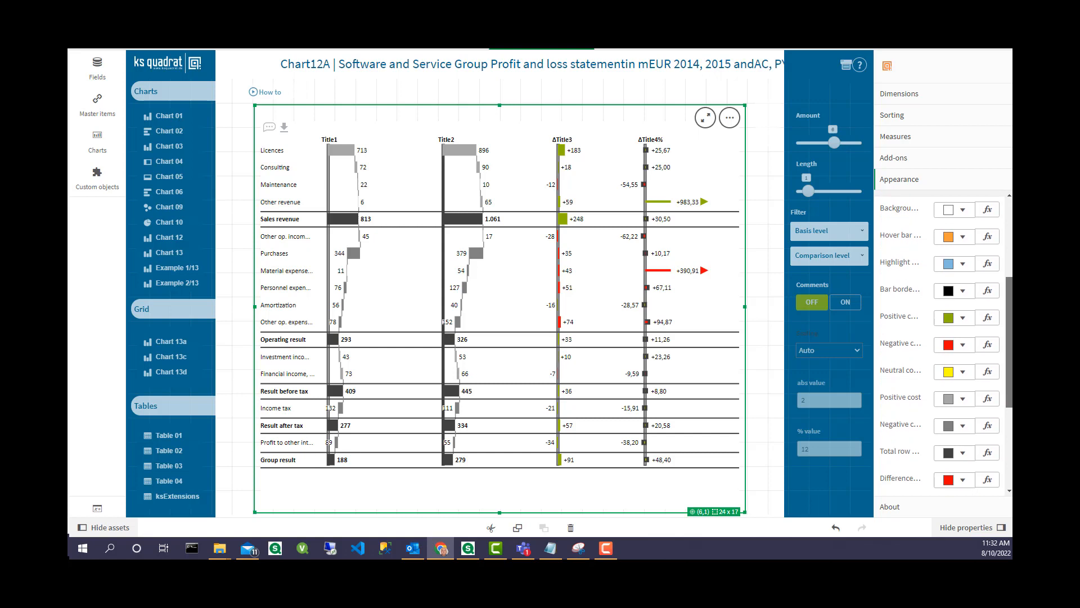
left_click_drag(1009, 343, 1008, 346)
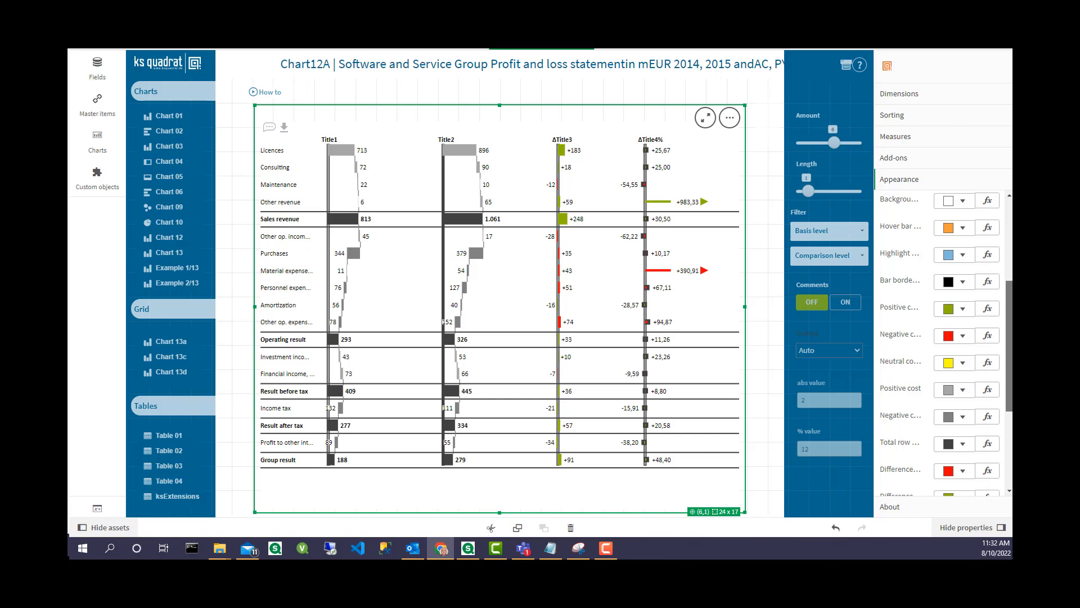
left_click_drag(1008, 346, 1008, 382)
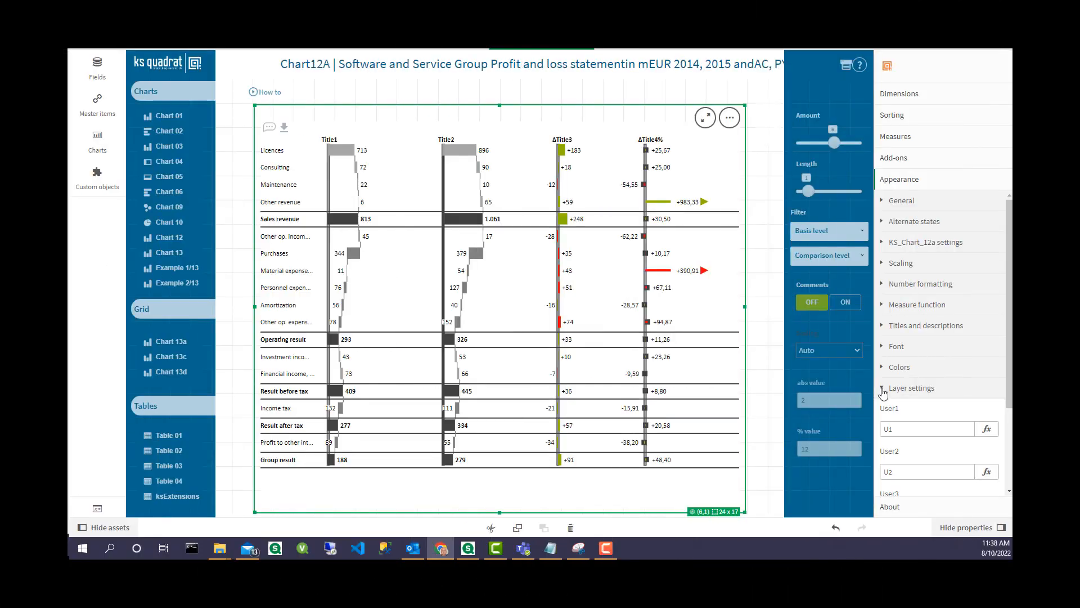
Rename the first user layer in the layer settings from its short label to User1
left_click_drag(1010, 383, 1009, 399)
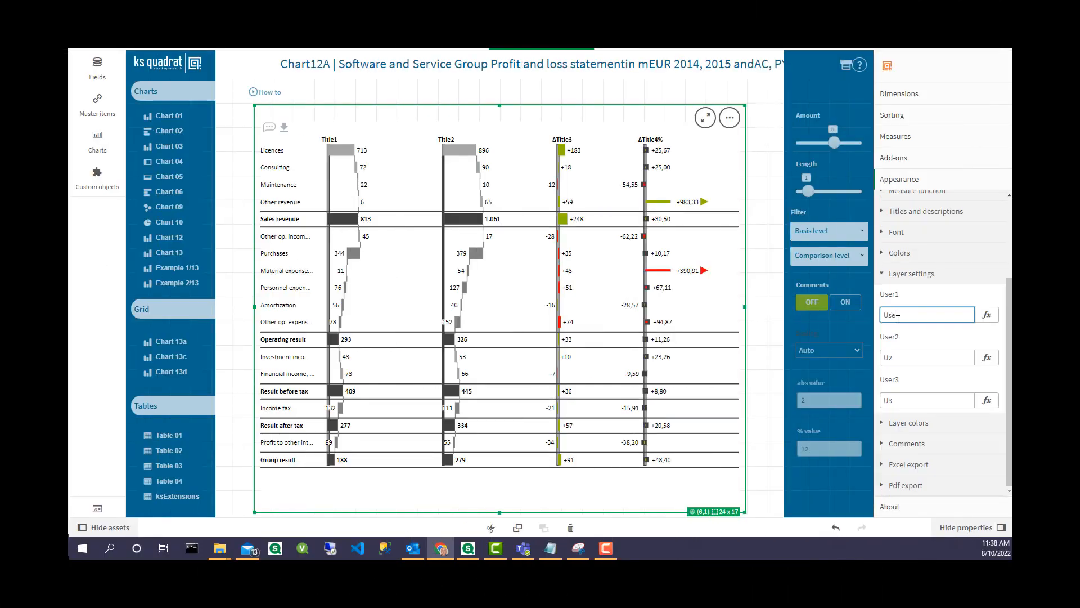
type("r1")
key("Tab")
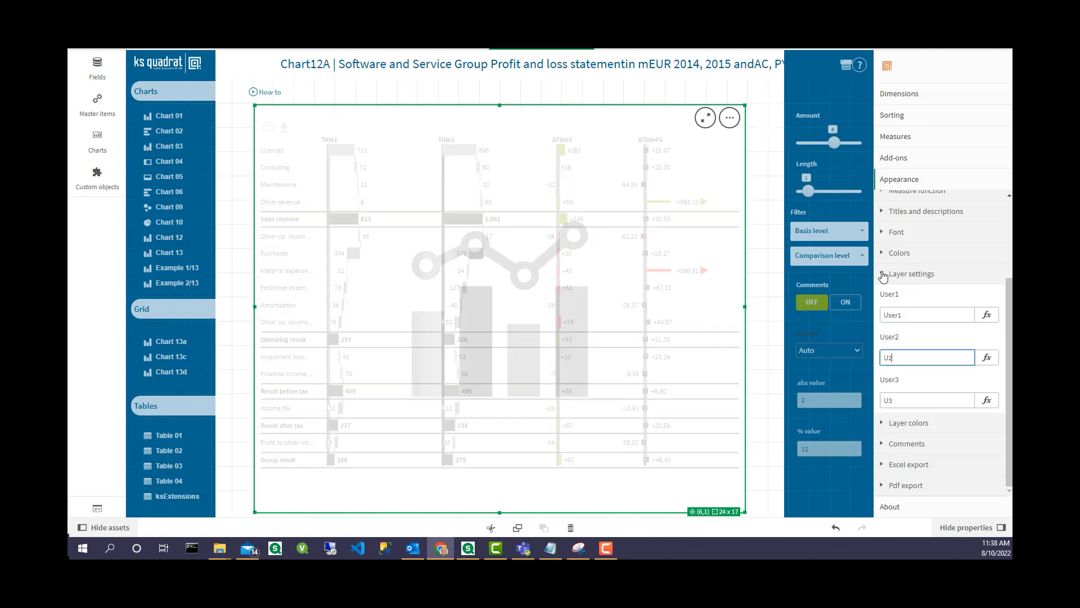
left_click(967, 276)
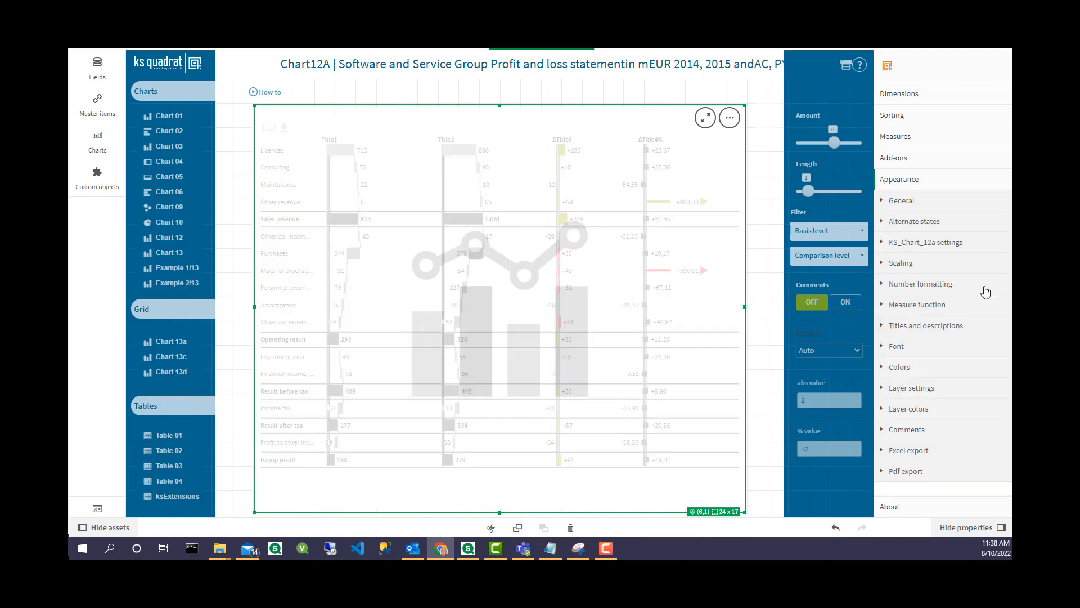
Set the first line type in the KS_Chart_12a settings to User1
left_click(897, 244)
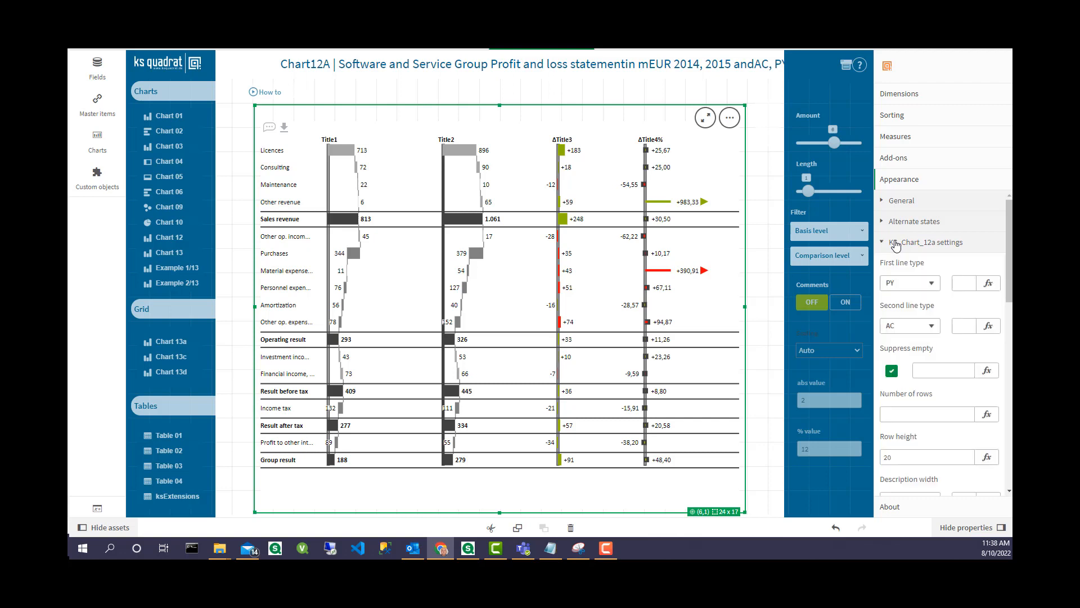
left_click(910, 283)
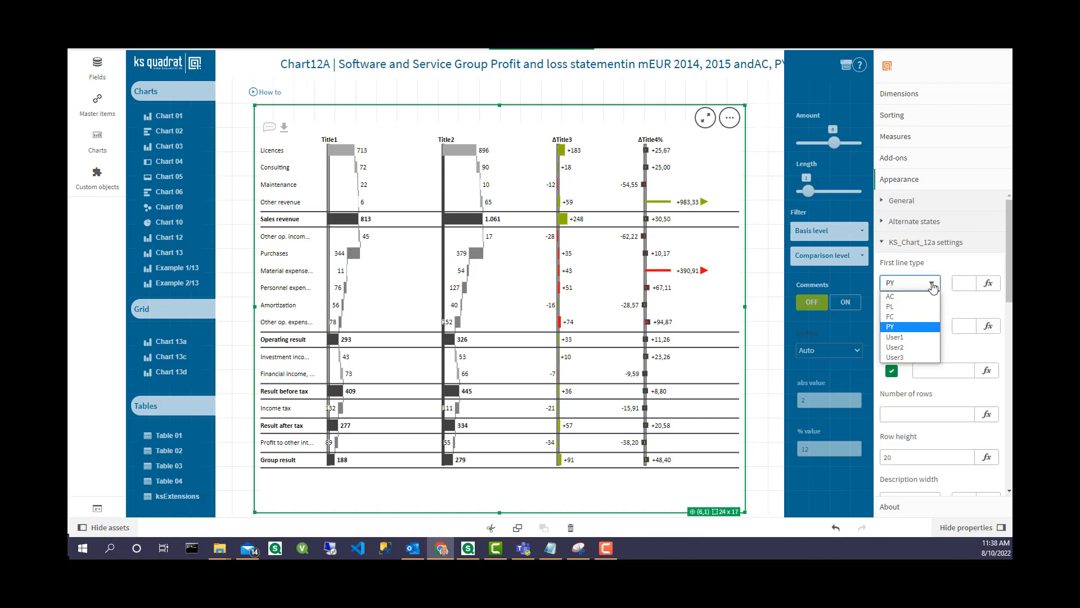
left_click(918, 336)
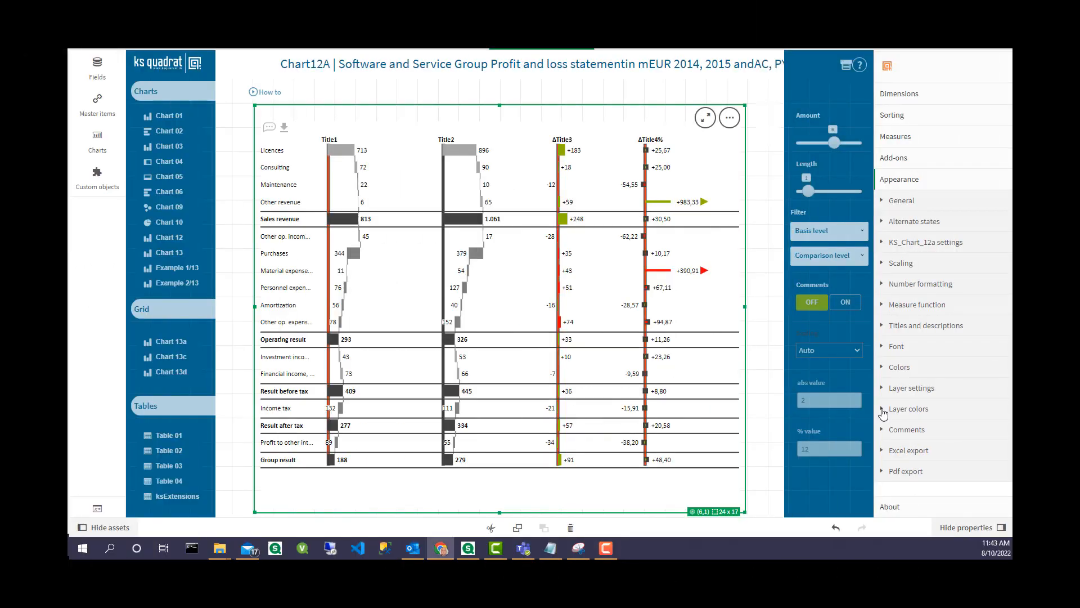
Look through the layer colors, comments, Excel export and PDF export settings of the chart
left_click(882, 409)
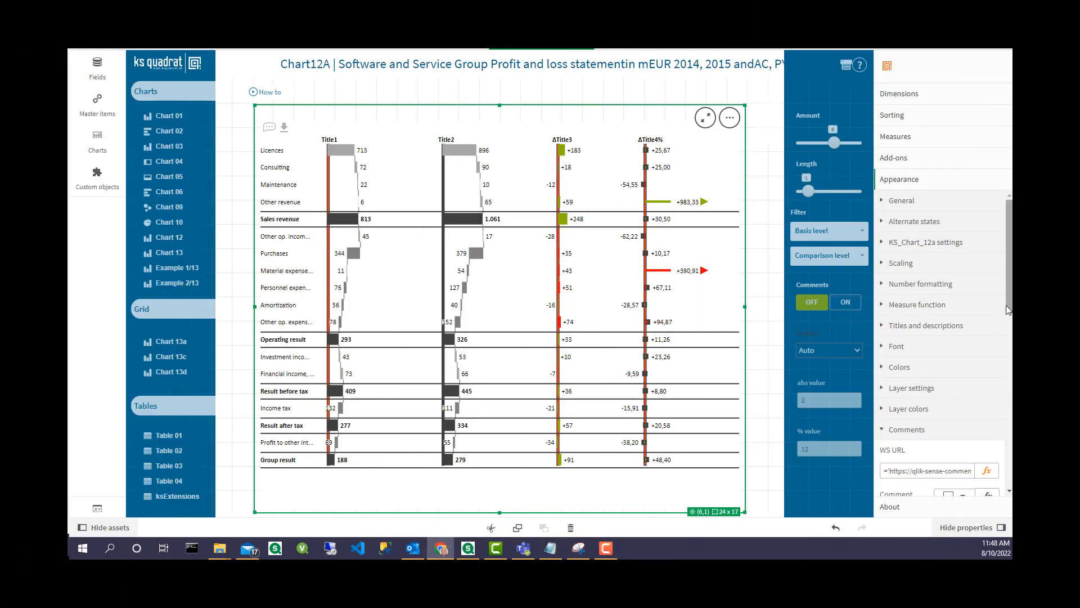
scroll(998, 367, "down", 5)
left_click_drag(1007, 396, 1006, 390)
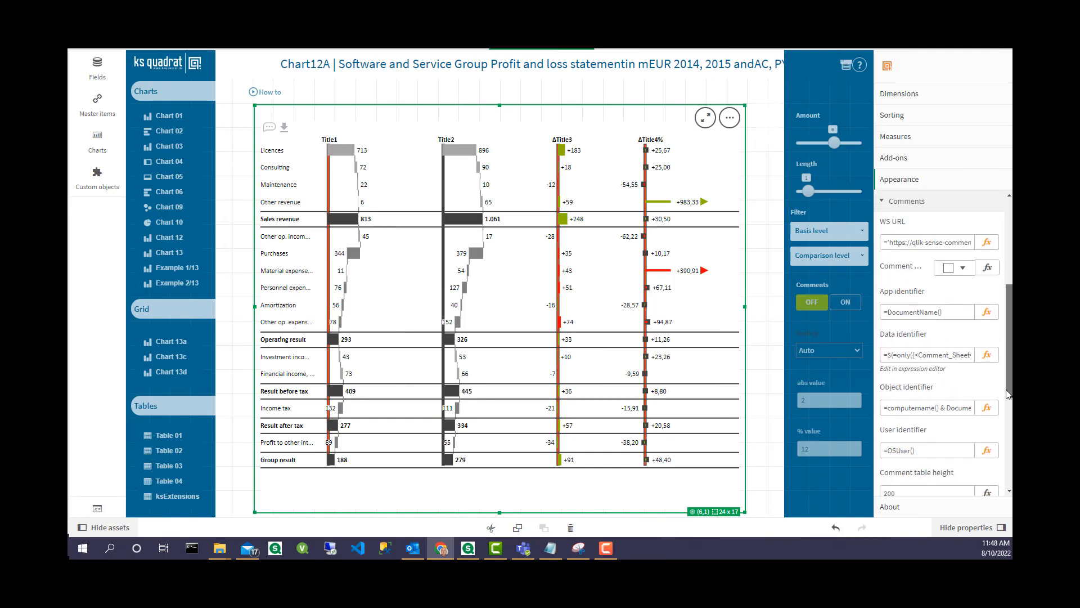
left_click(882, 203)
left_click(881, 451)
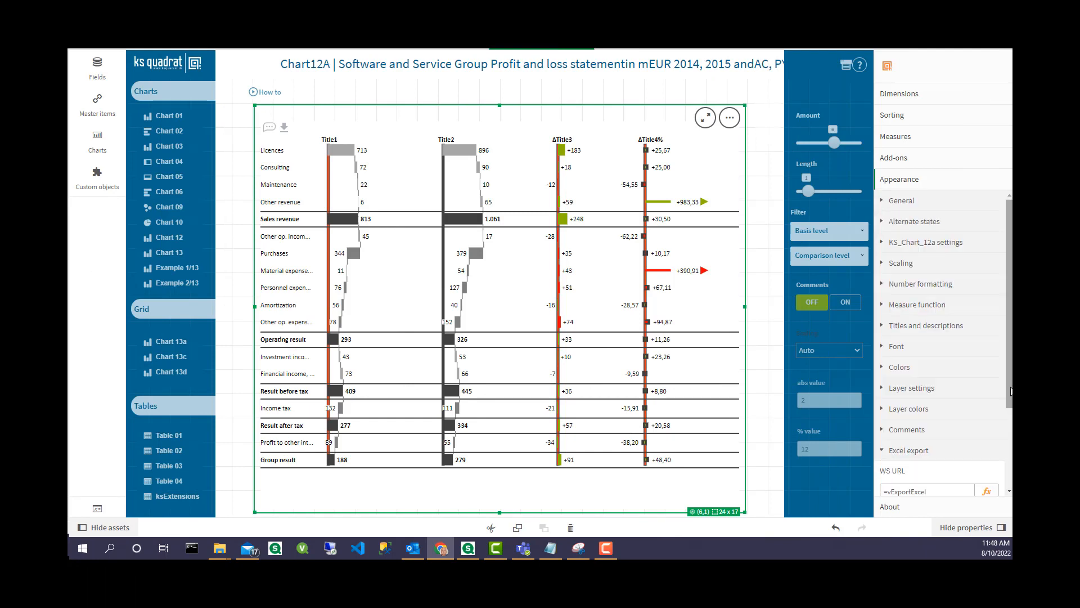
scroll(944, 343, "down", 3)
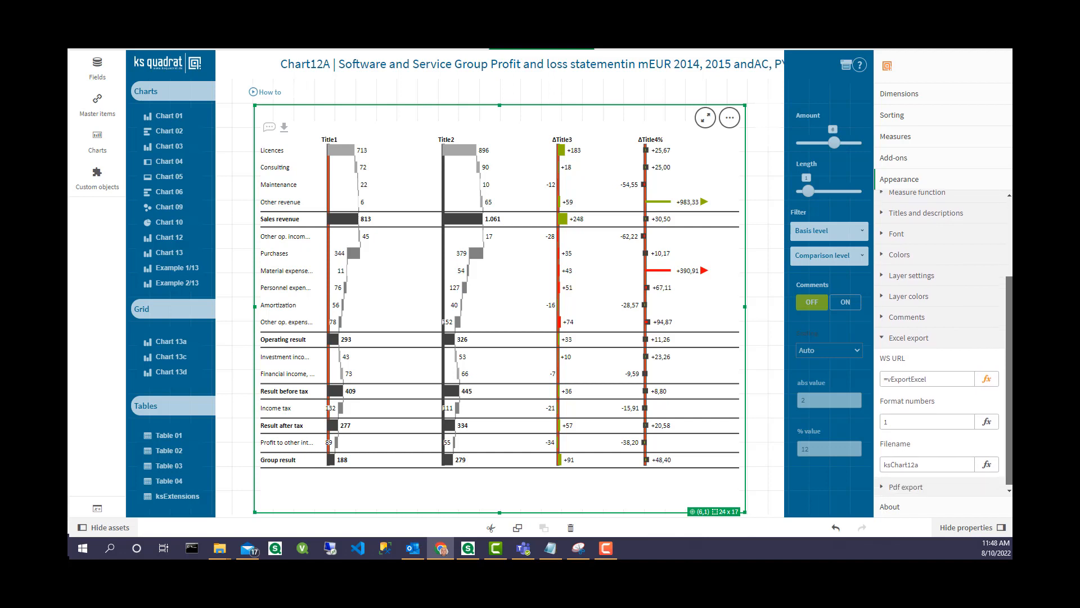
left_click(882, 341)
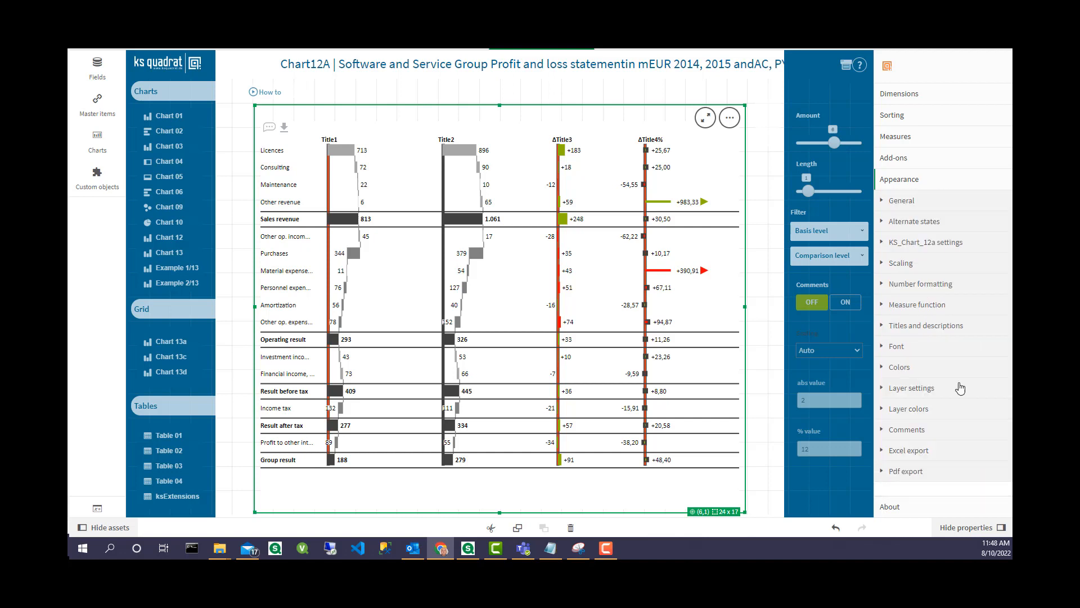
left_click(883, 476)
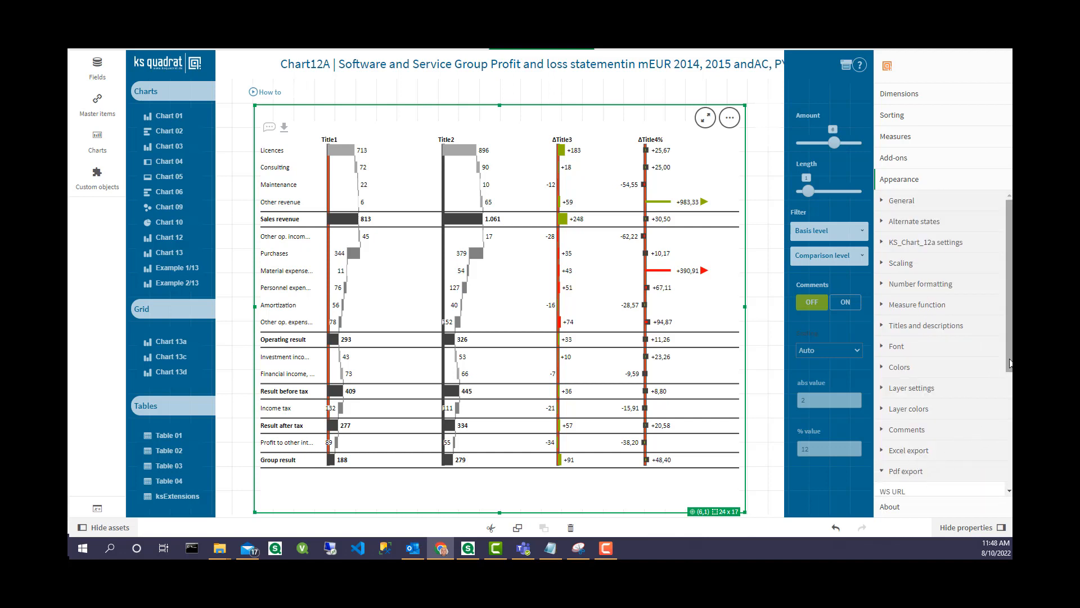